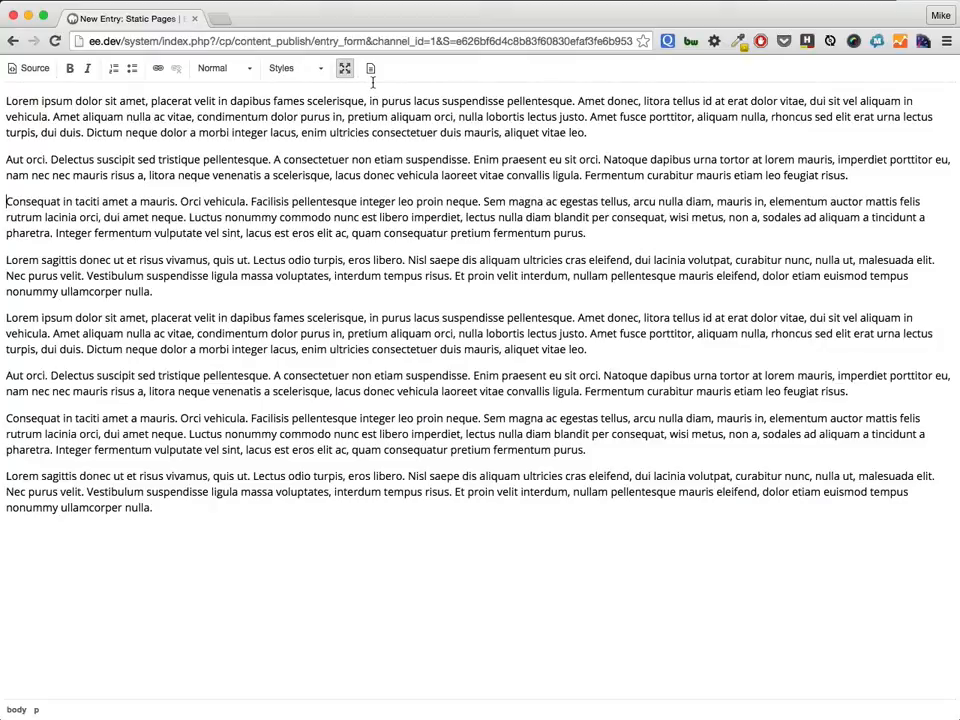
Add a blank paragraph above the third paragraph and insert the "Image on the left with caption" content template there
{"action": "key", "text": "Return"}
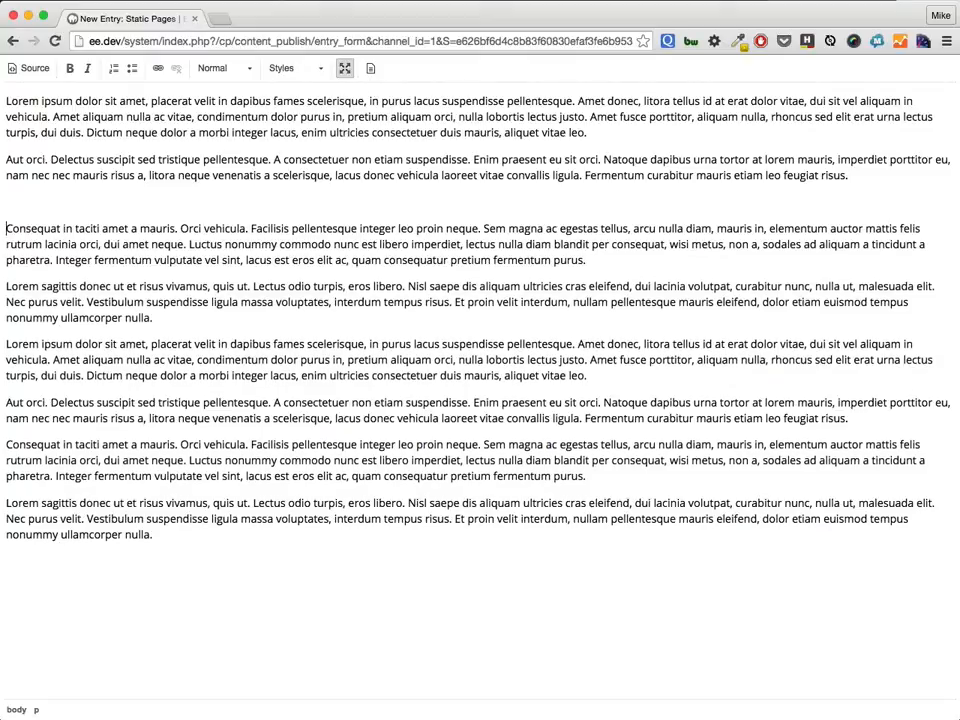
{"action": "left_click", "coordinate": [370, 70]}
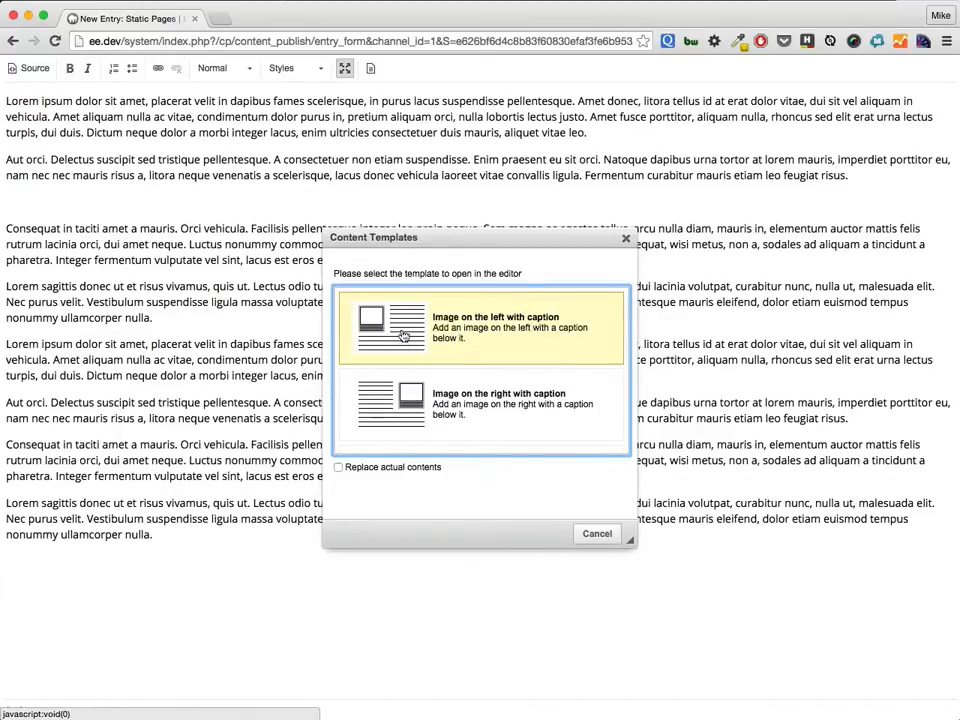
{"action": "left_click", "coordinate": [381, 346]}
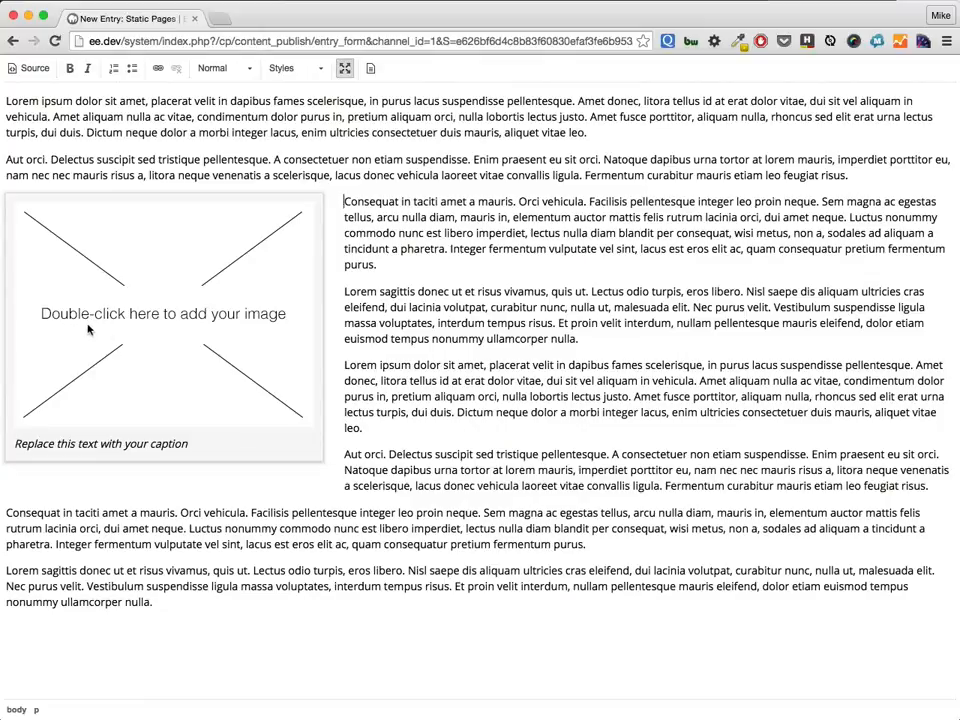
Replace the template's placeholder image with IMG_0220.jpg from the server, browsing the files as thumbnails
{"action": "double_click", "coordinate": [175, 329]}
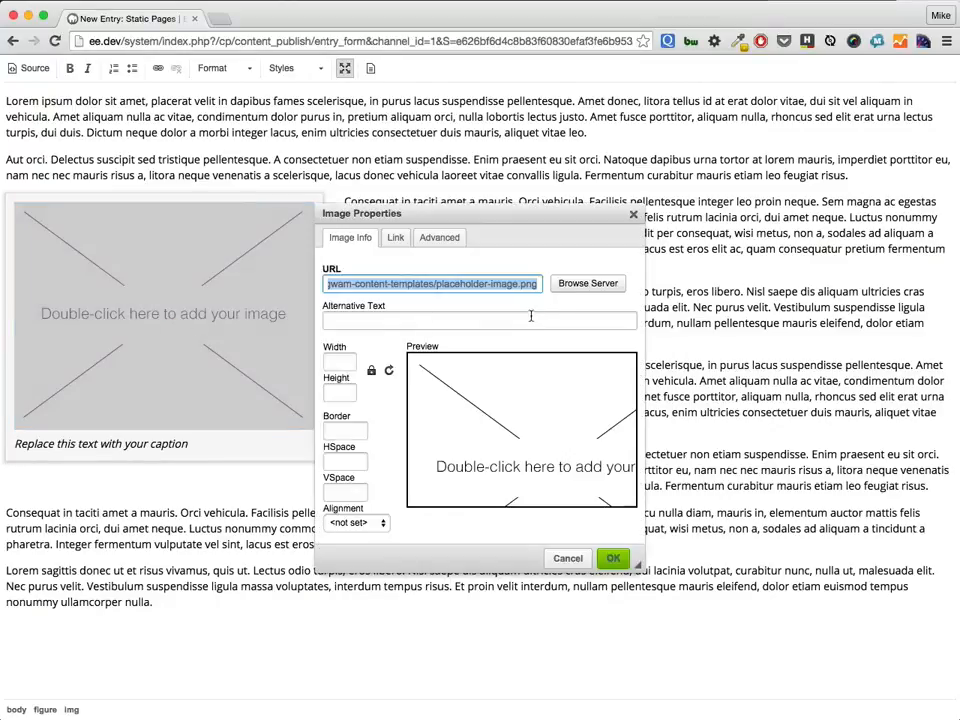
{"action": "left_click", "coordinate": [590, 284]}
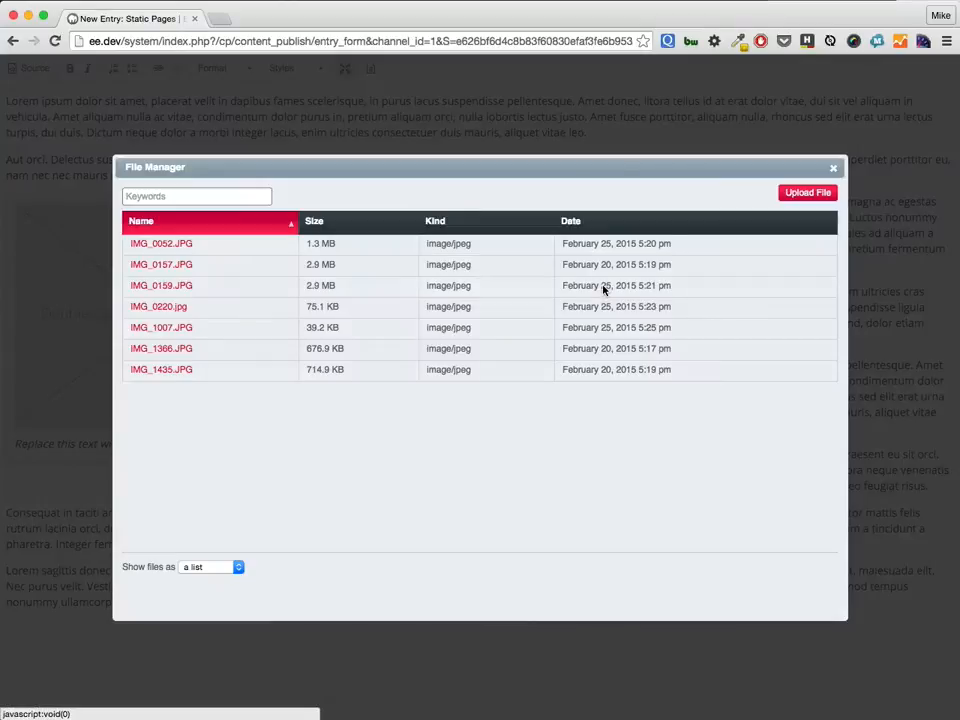
{"action": "left_click", "coordinate": [236, 567]}
{"action": "left_click", "coordinate": [230, 578]}
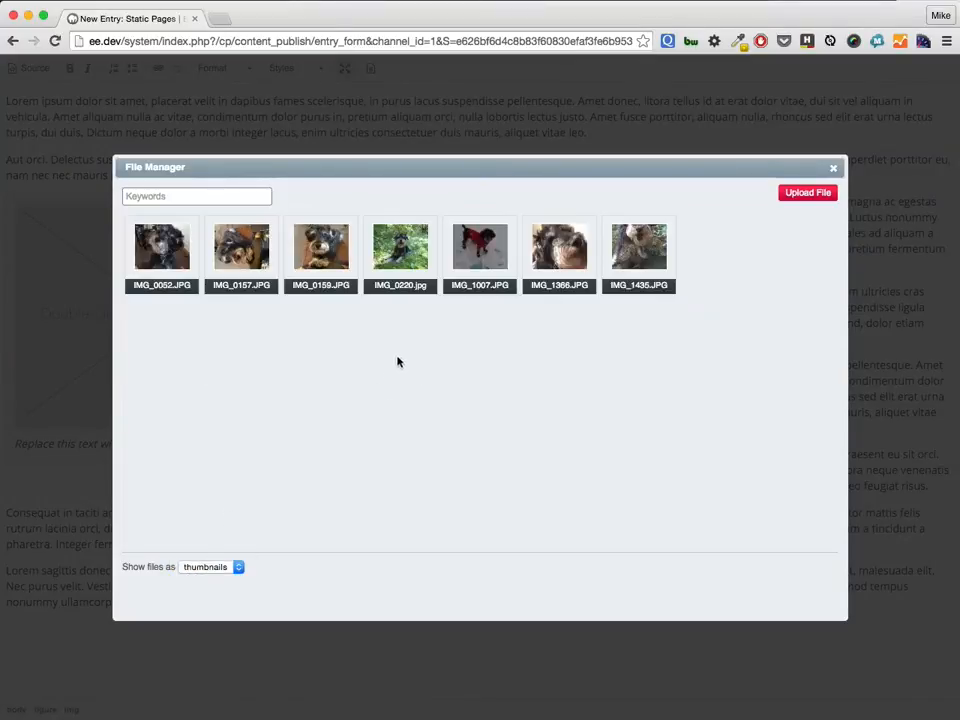
{"action": "left_click", "coordinate": [399, 246]}
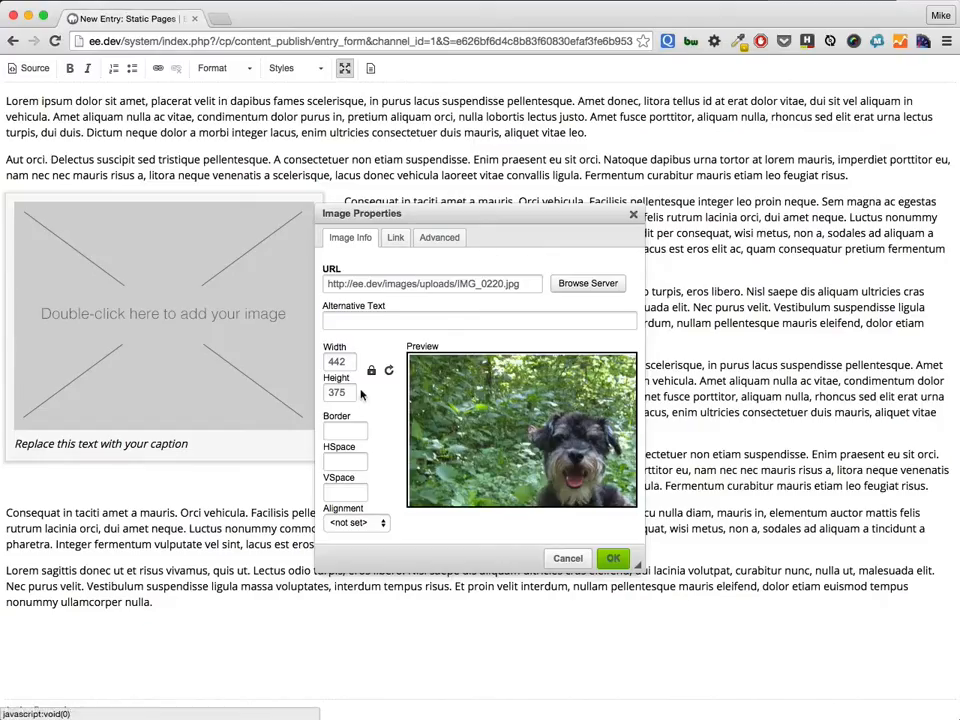
{"action": "left_click", "coordinate": [613, 559]}
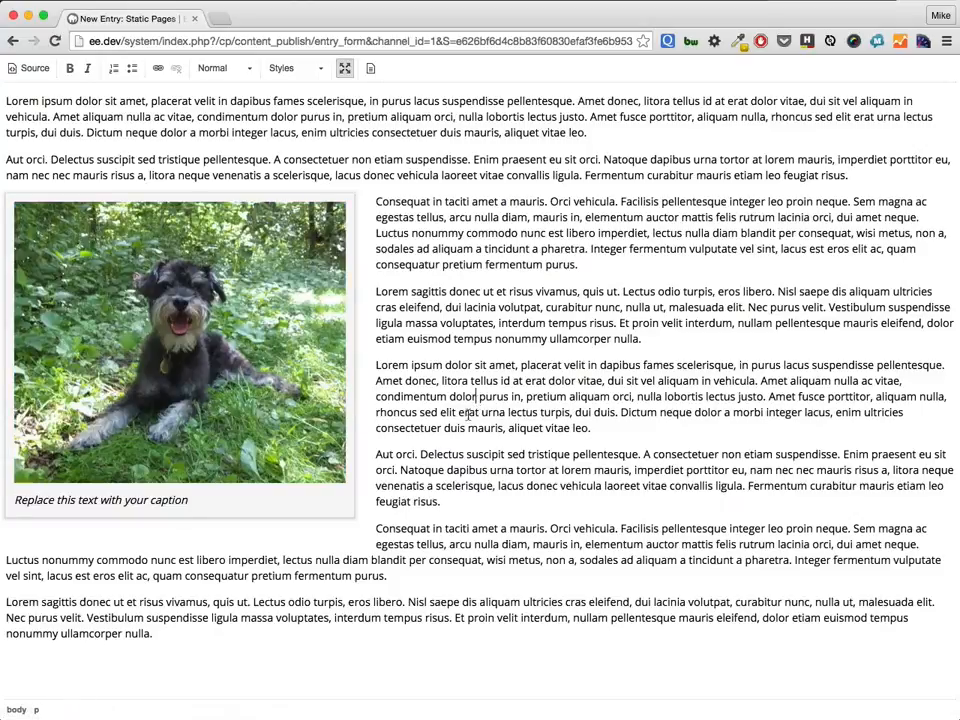
Replace the placeholder caption under the image with "My dog Kaizer Soze"
{"action": "left_click_drag", "start_coordinate": [186, 500], "coordinate": [41, 500]}
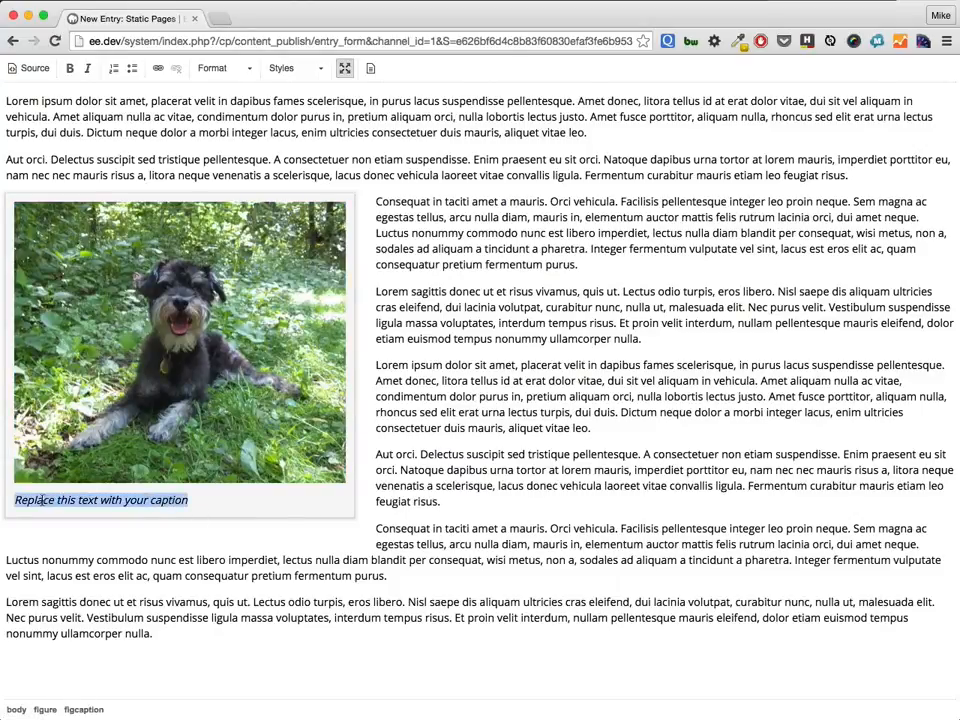
{"action": "type", "text": "My dog Kaizer Soze"}
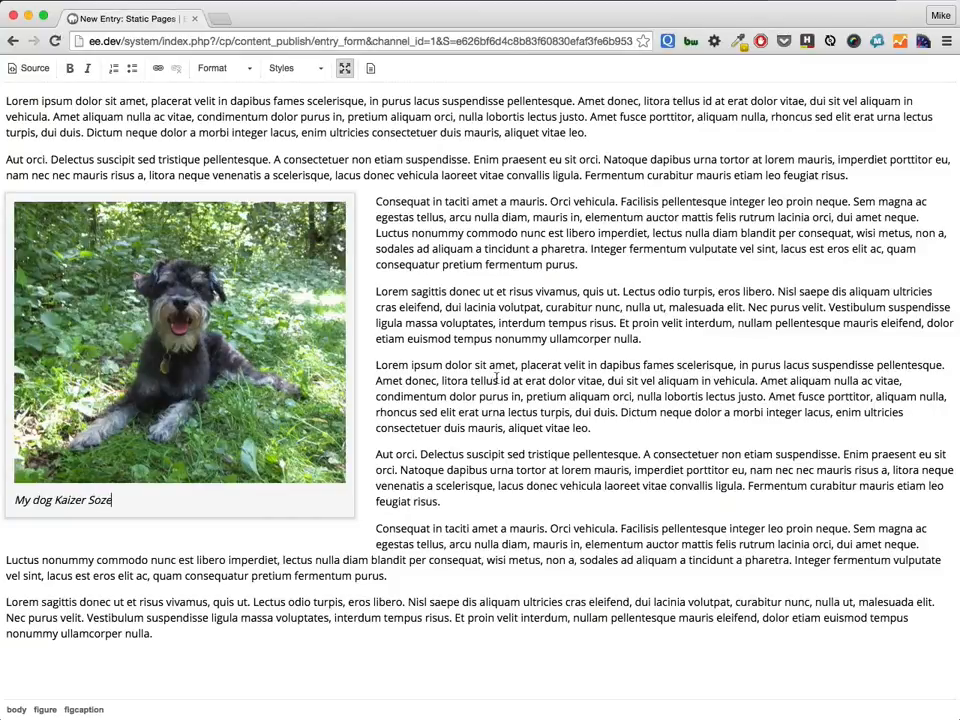
{"action": "left_click", "coordinate": [497, 379]}
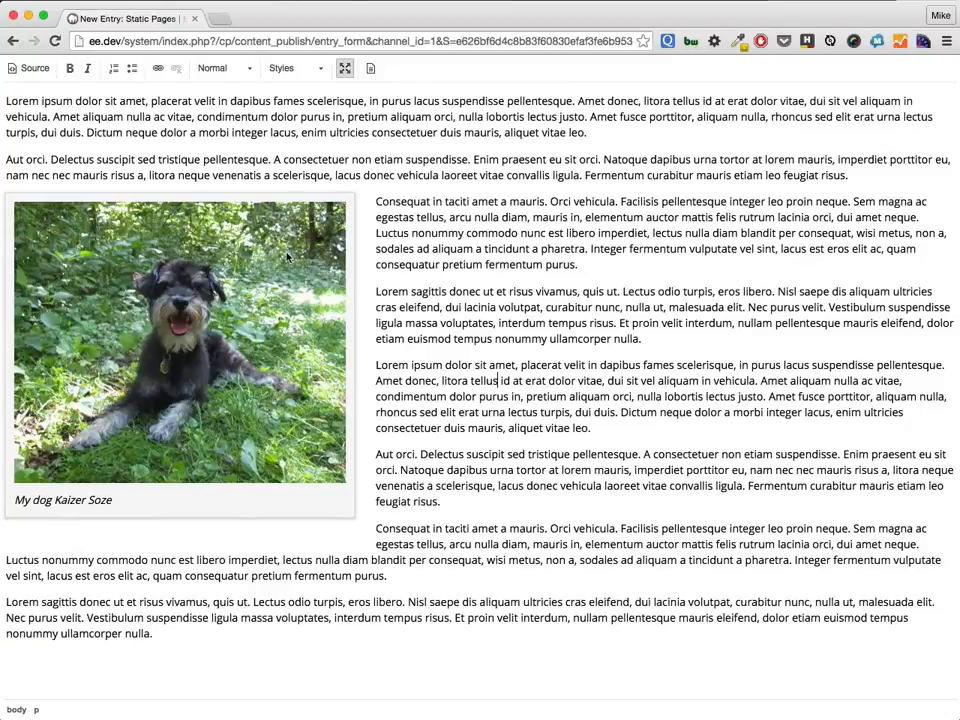
Delete the whole figure, including the dog image and its caption
{"action": "left_click", "coordinate": [266, 273]}
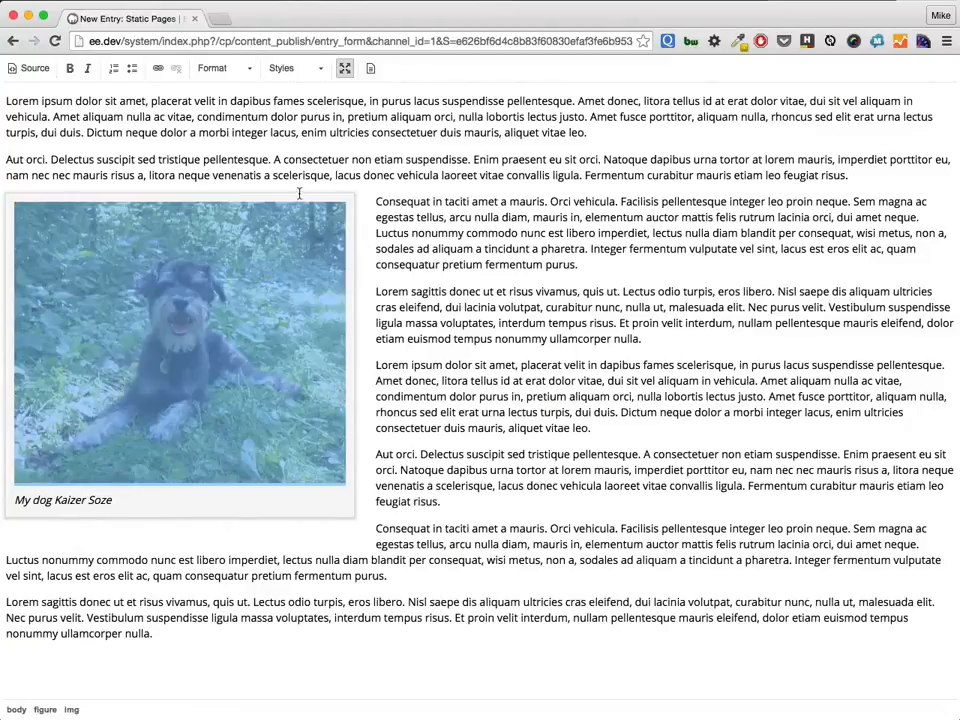
{"action": "left_click", "coordinate": [45, 709]}
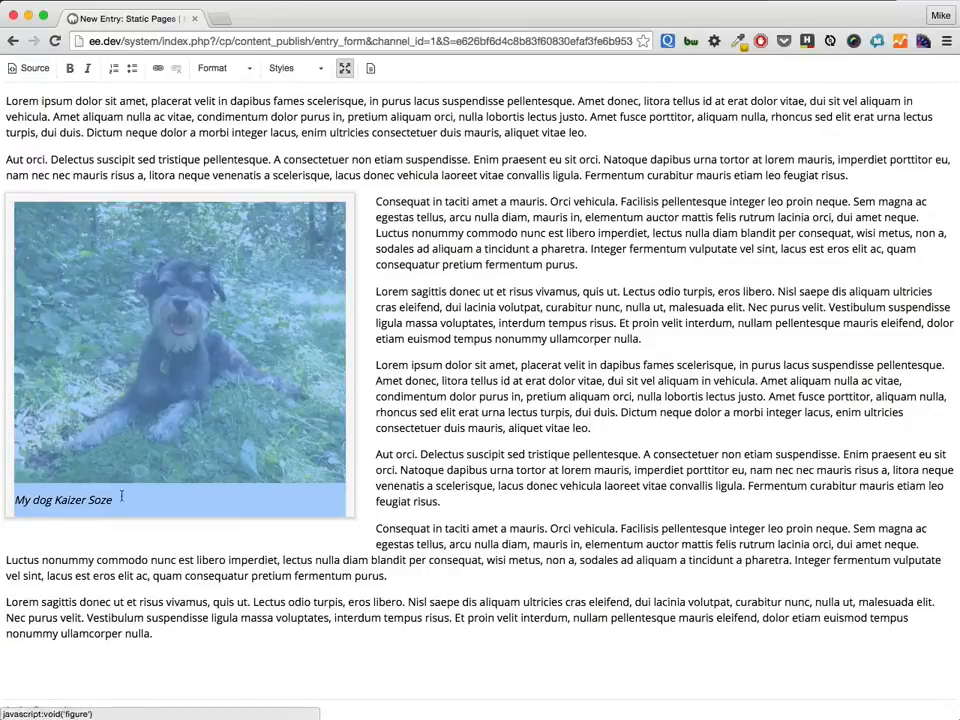
{"action": "key", "text": "Delete"}
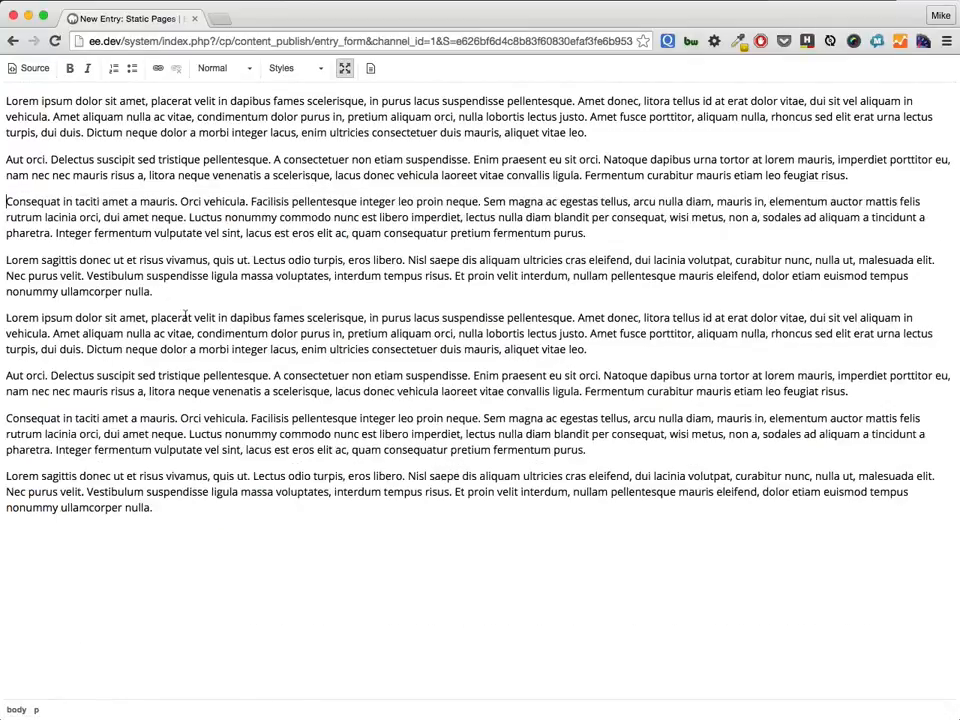
Insert the "Image on the right with caption" template before the third paragraph and remove the extra blank line above that paragraph
{"action": "left_click", "coordinate": [370, 68]}
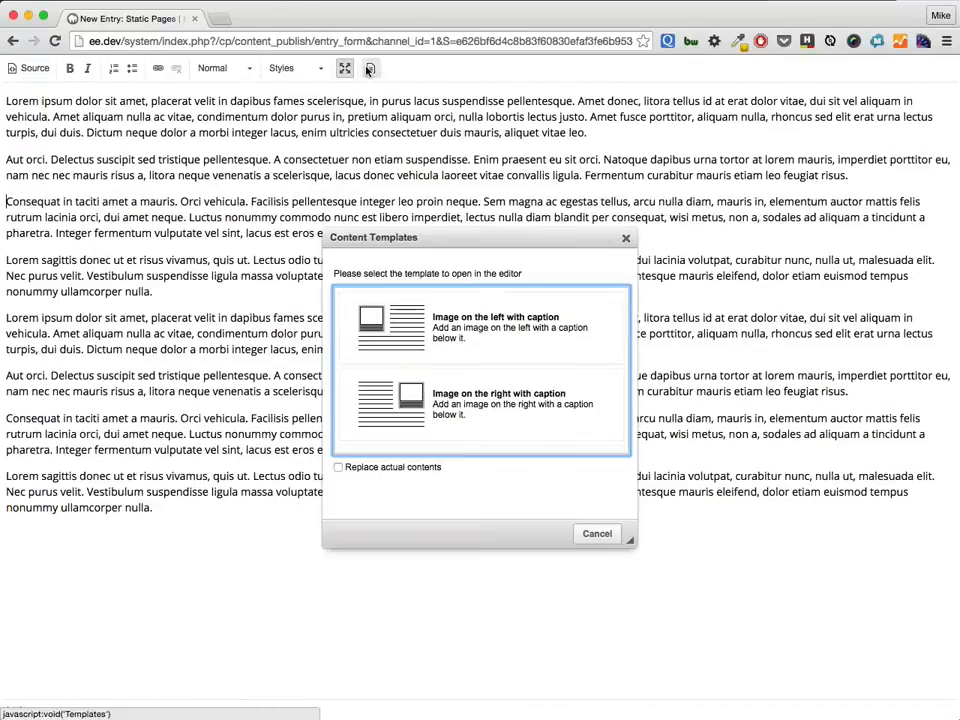
{"action": "left_click", "coordinate": [444, 410]}
{"action": "left_click", "coordinate": [576, 203]}
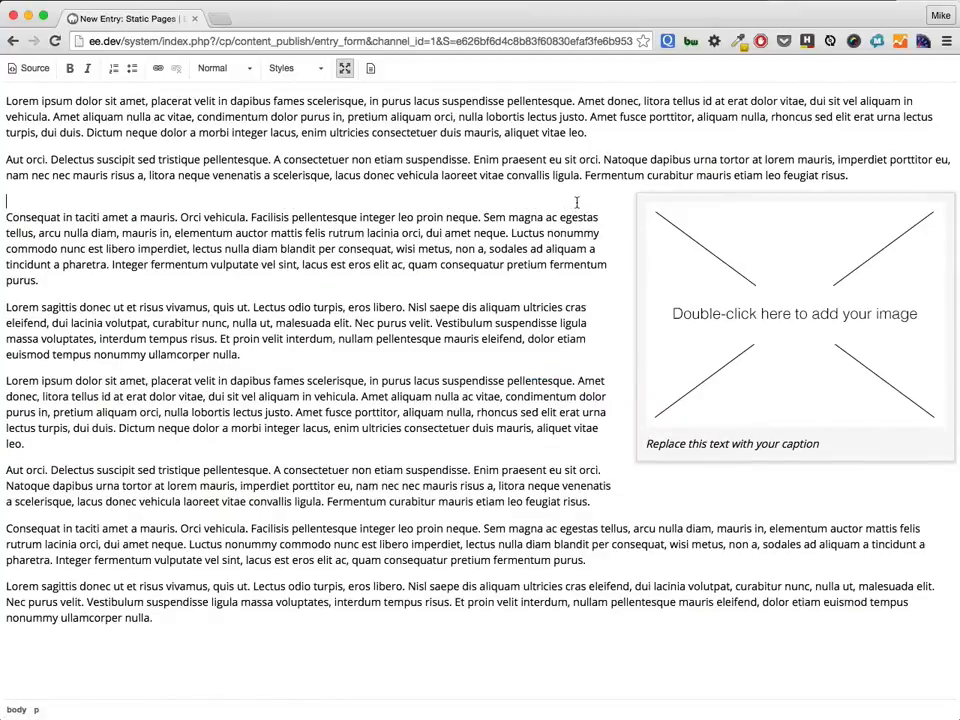
{"action": "key", "text": "Delete"}
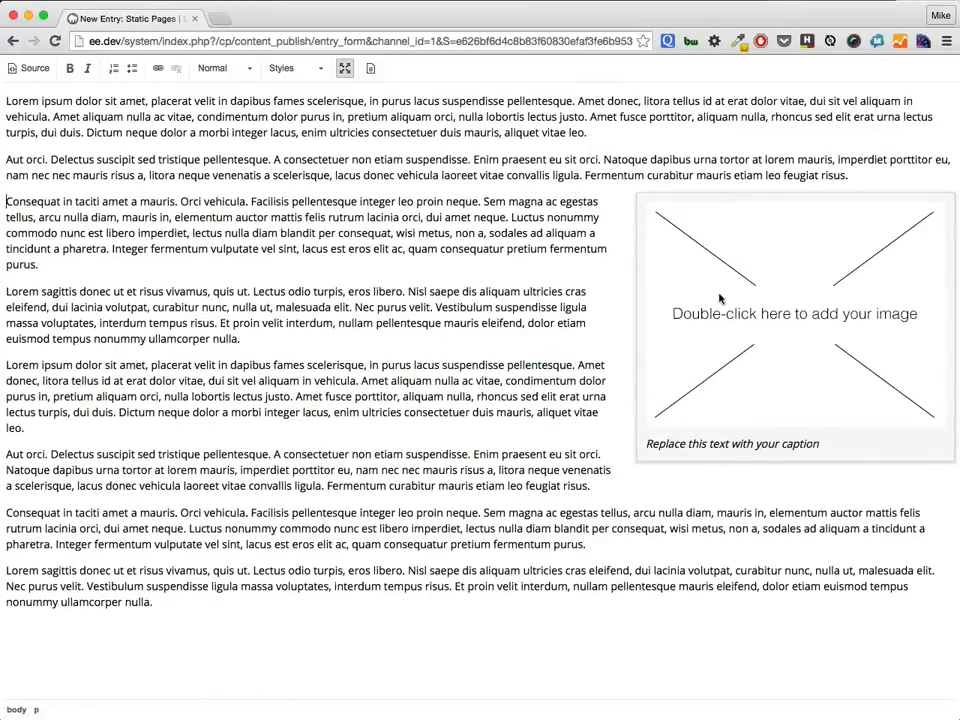
{"action": "left_click", "coordinate": [767, 322]}
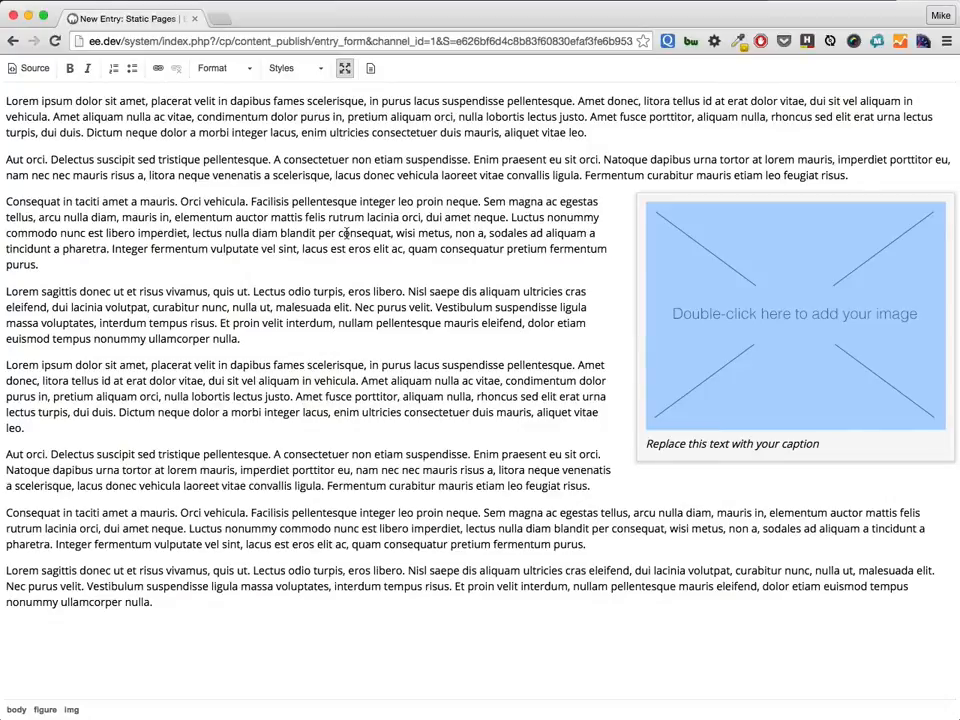
{"action": "left_click", "coordinate": [457, 276]}
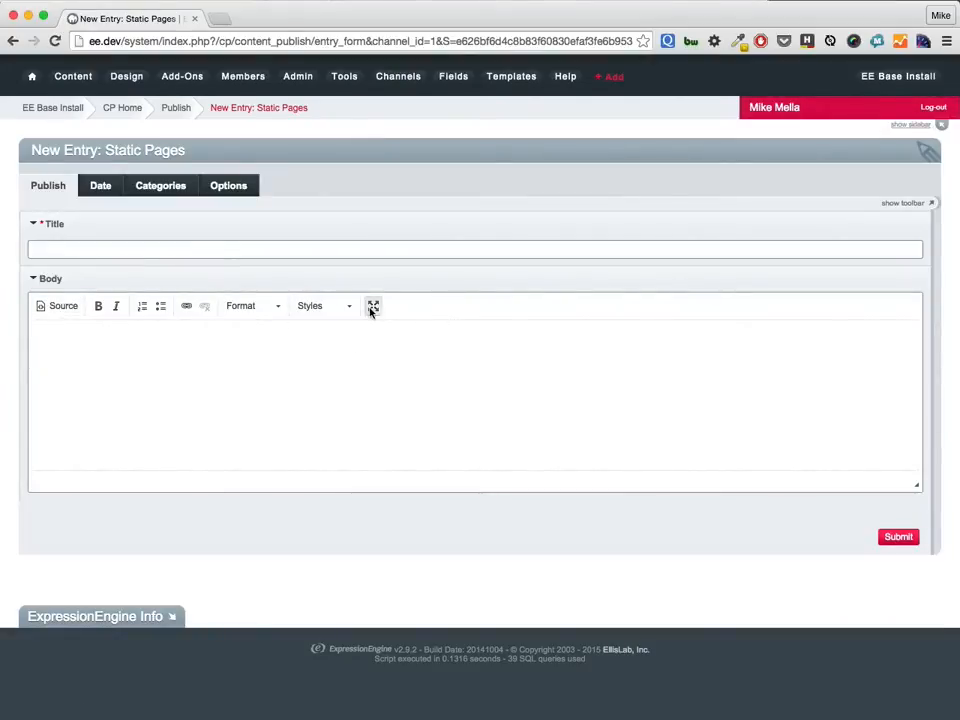
Open the Wygwam editor configurations from the settings of the Body field in the Static Pages field group
{"action": "left_click", "coordinate": [466, 83]}
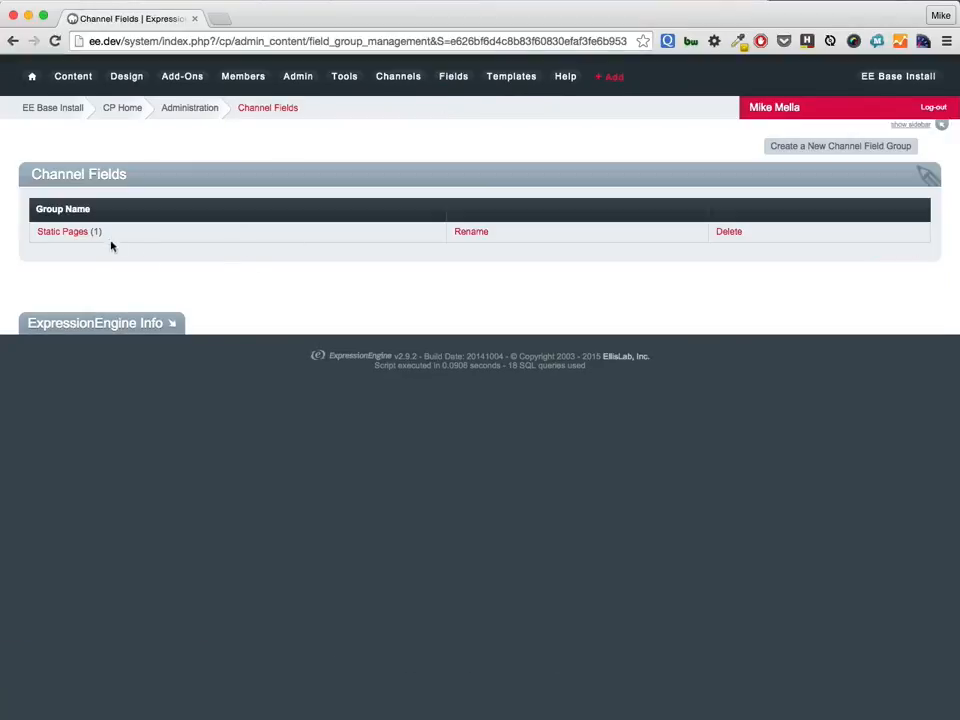
{"action": "left_click", "coordinate": [71, 236]}
{"action": "left_click", "coordinate": [83, 233]}
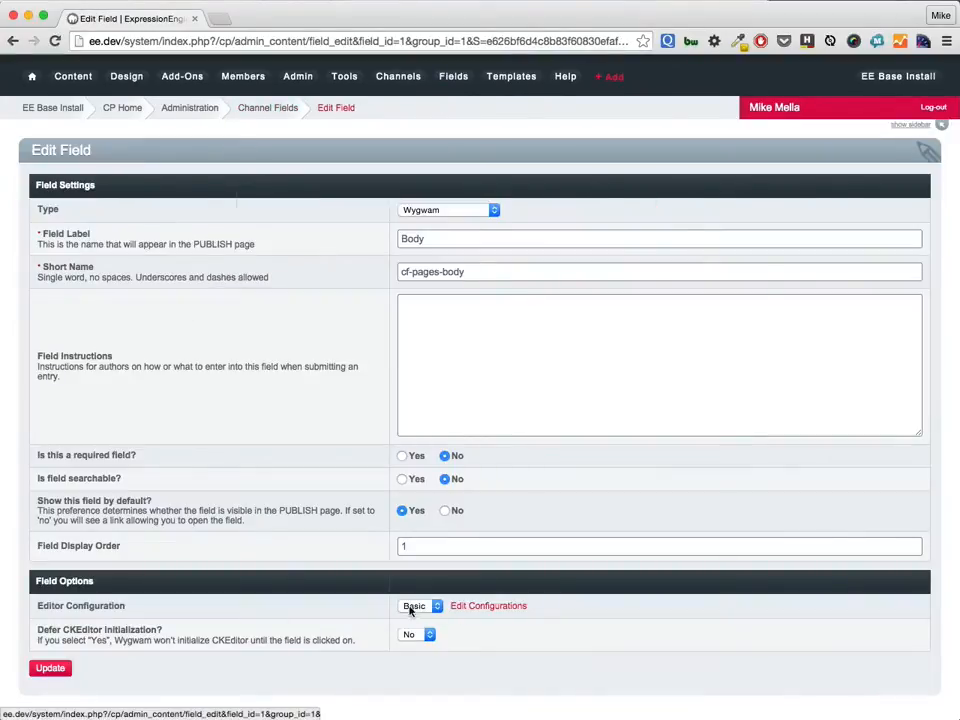
{"action": "left_click", "coordinate": [486, 614]}
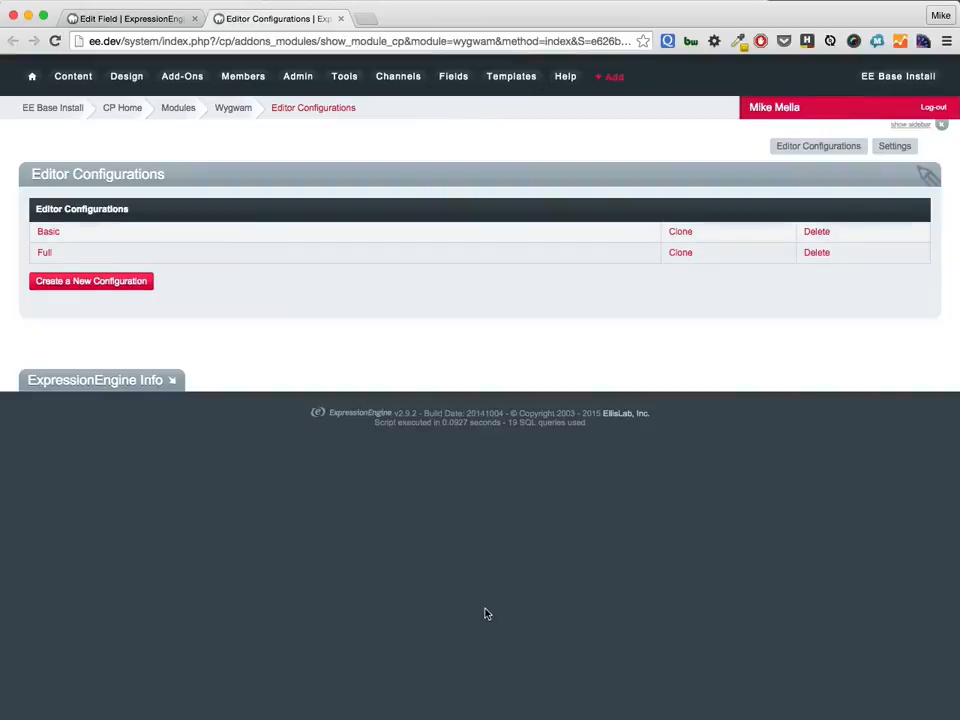
Add the Templates tool after the last tool group in the Basic configuration's sample toolbar and save the configuration
{"action": "left_click", "coordinate": [47, 233]}
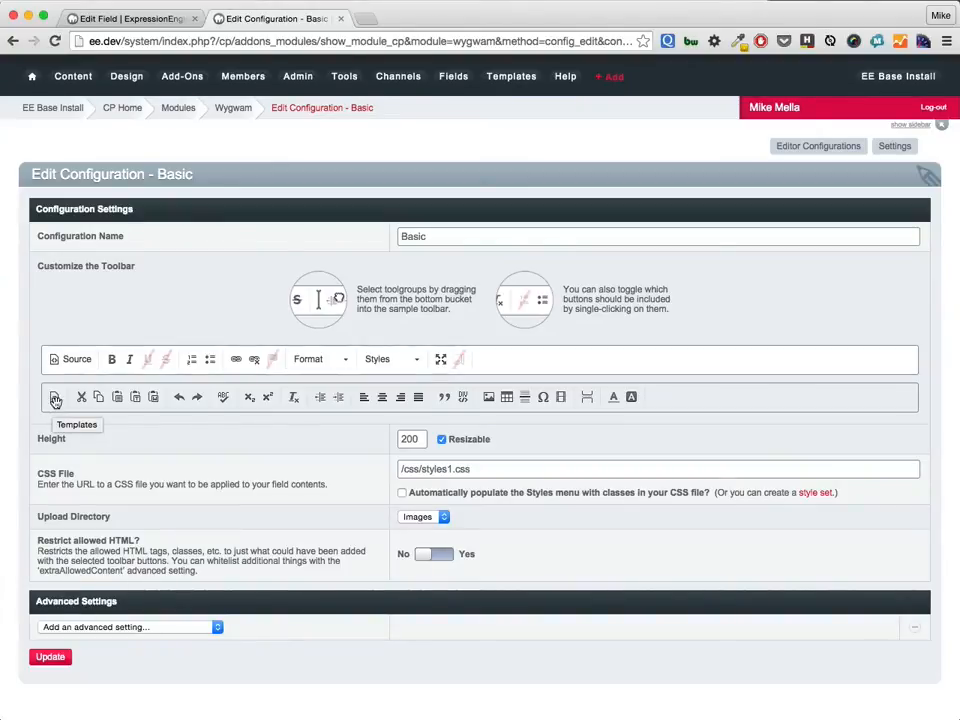
{"action": "left_click_drag", "start_coordinate": [55, 399], "coordinate": [485, 363]}
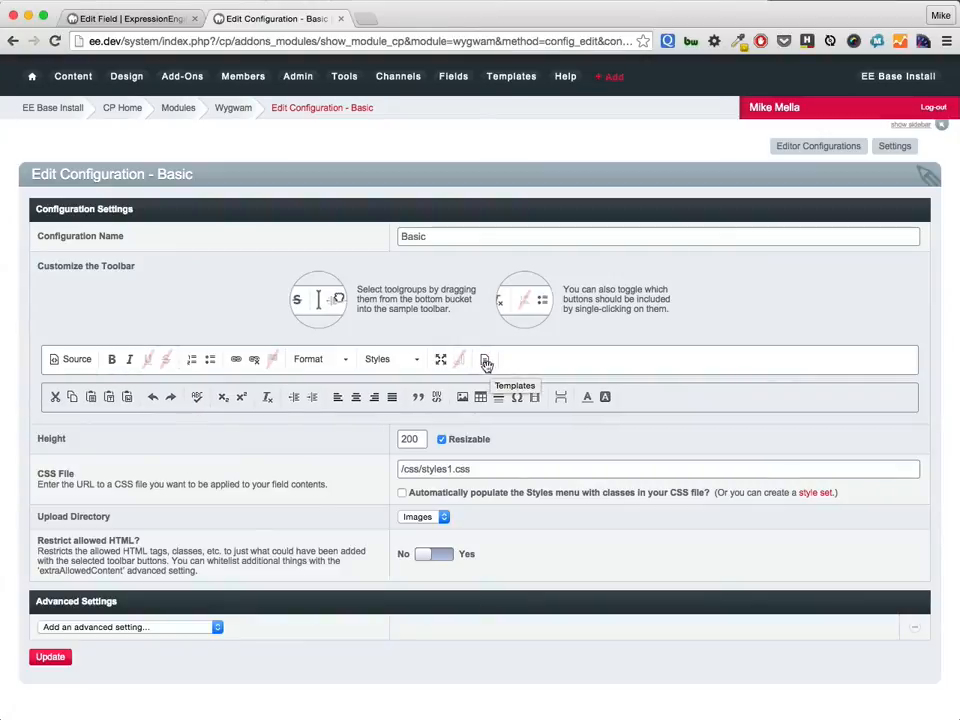
{"action": "left_click", "coordinate": [52, 657]}
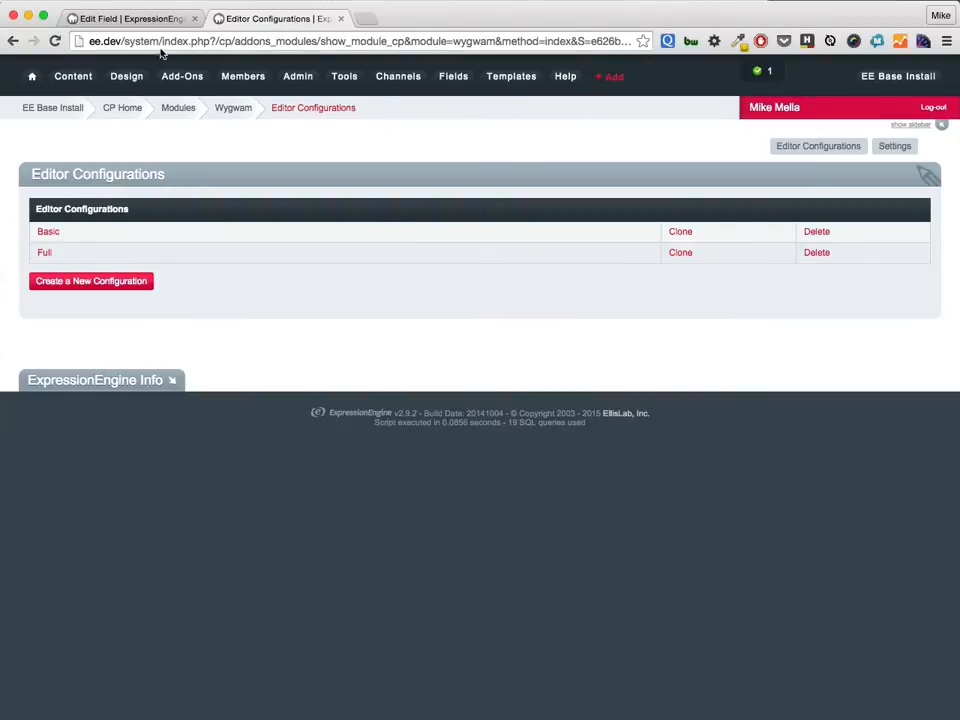
Start a new Static Pages entry and insert the two-column "Strange Template" content template into its Body field
{"action": "left_click", "coordinate": [140, 19]}
{"action": "mouse_move", "coordinate": [75, 83]}
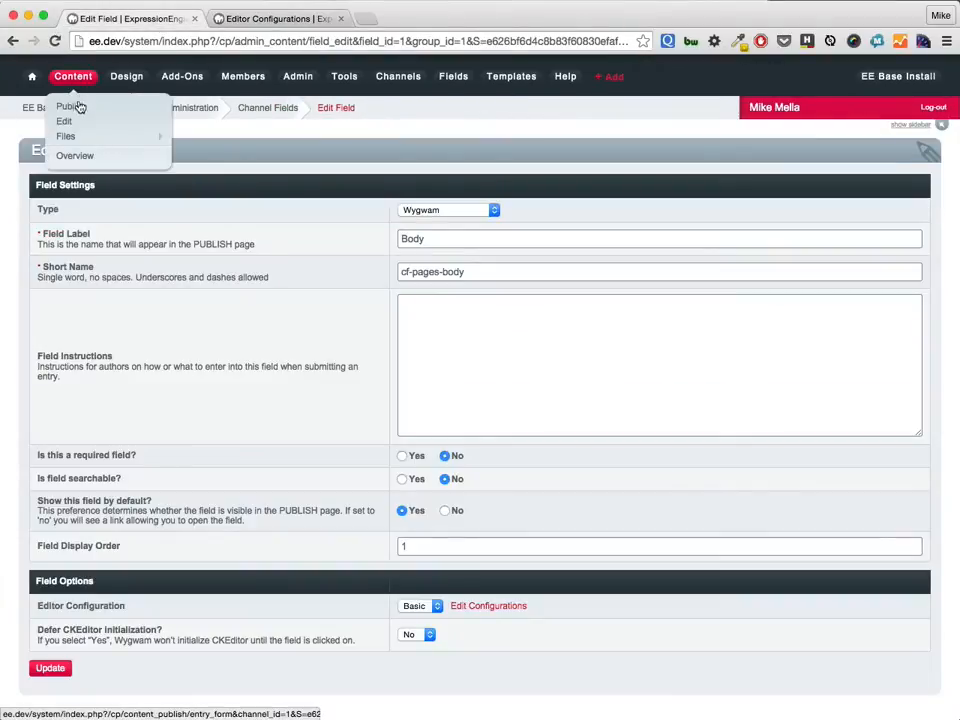
{"action": "left_click", "coordinate": [72, 105]}
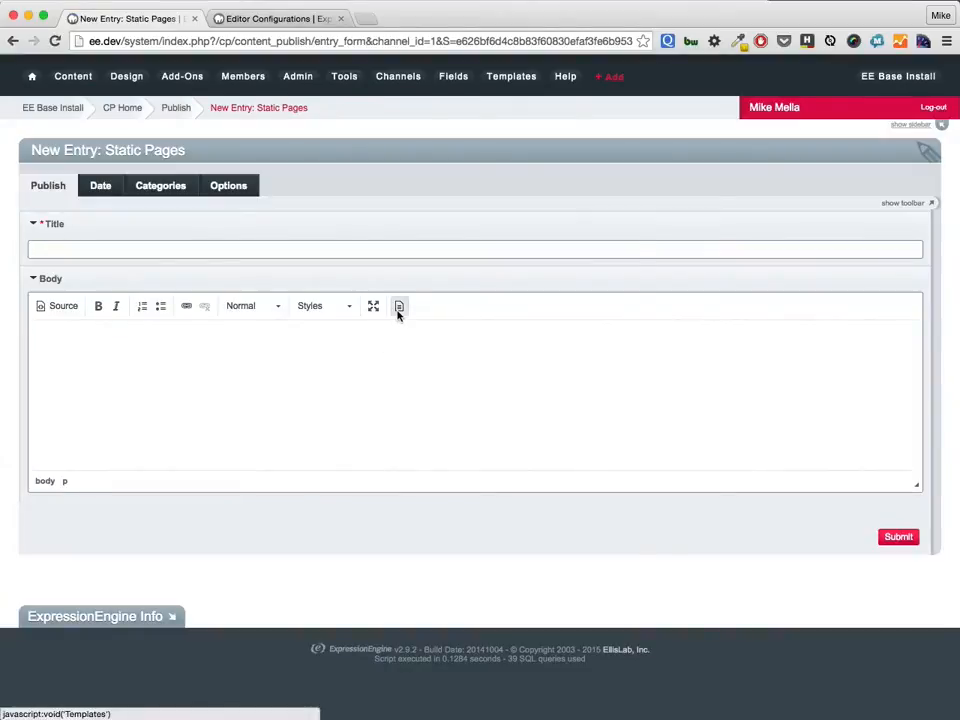
{"action": "left_click", "coordinate": [399, 307]}
{"action": "scroll", "coordinate": [469, 358], "scroll_direction": "down", "scroll_amount": 3}
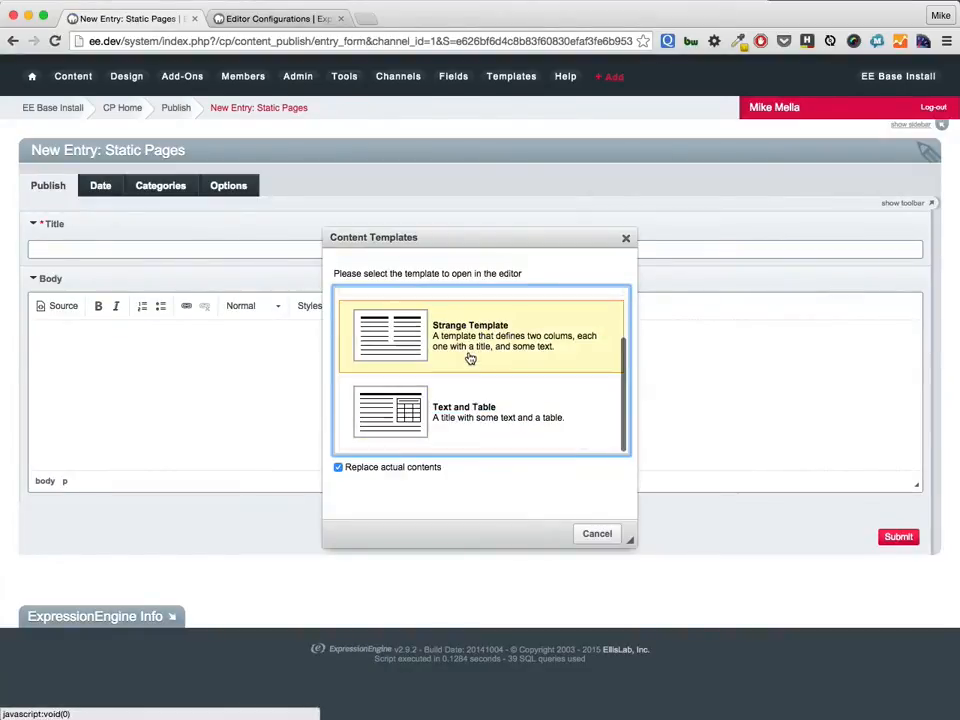
{"action": "scroll", "coordinate": [470, 385], "scroll_direction": "up", "scroll_amount": 3}
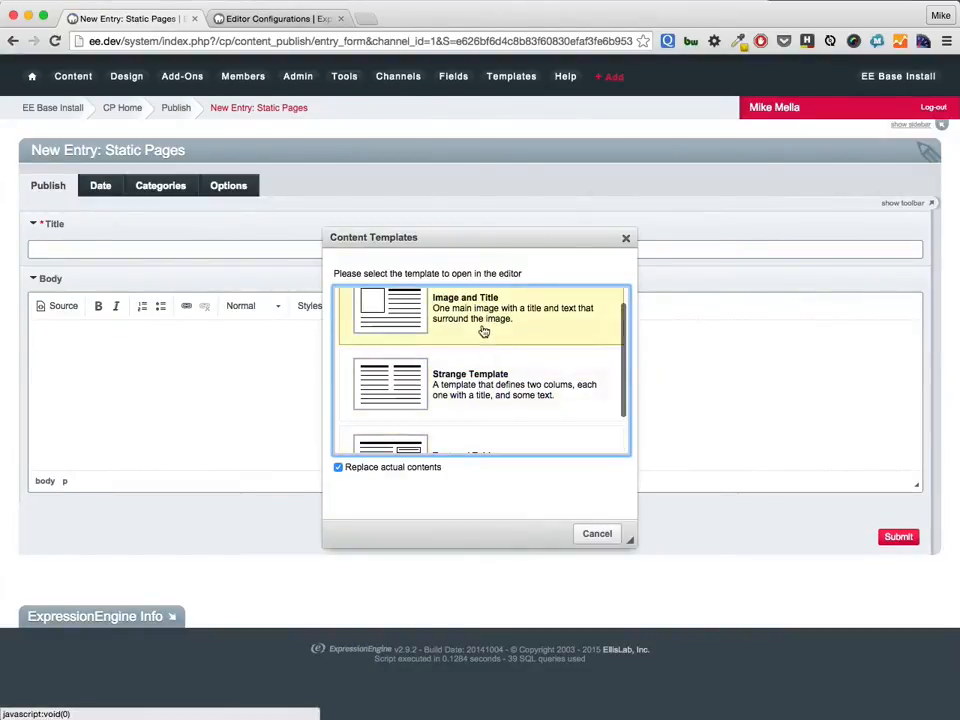
{"action": "left_click", "coordinate": [484, 393]}
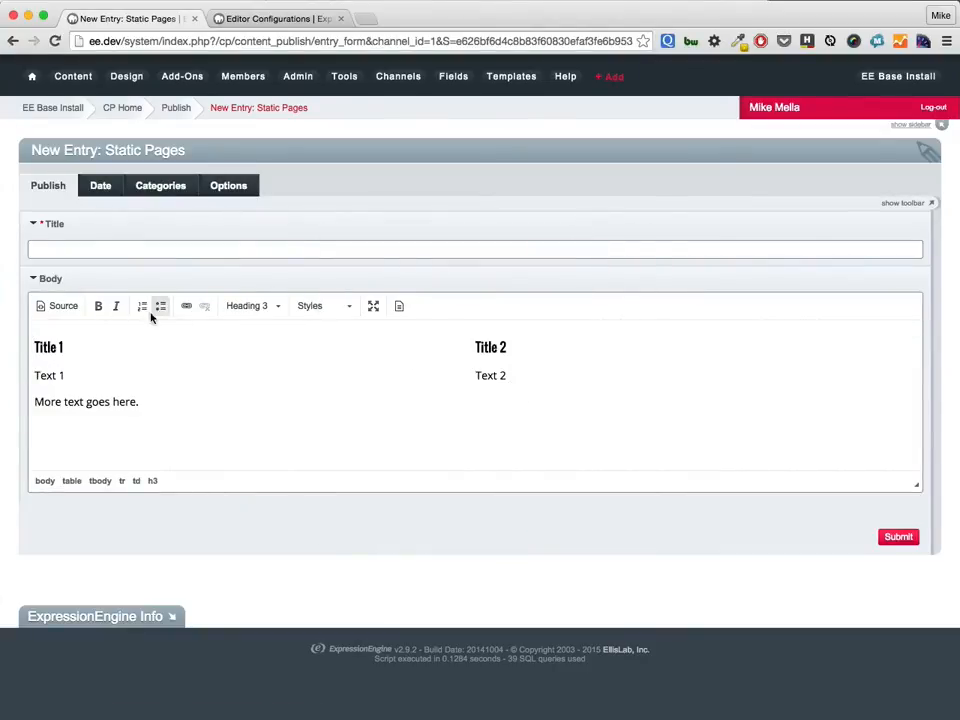
Inspect the inserted template's HTML source, return to the visual view, and review the available content templates without inserting one
{"action": "left_click", "coordinate": [70, 306]}
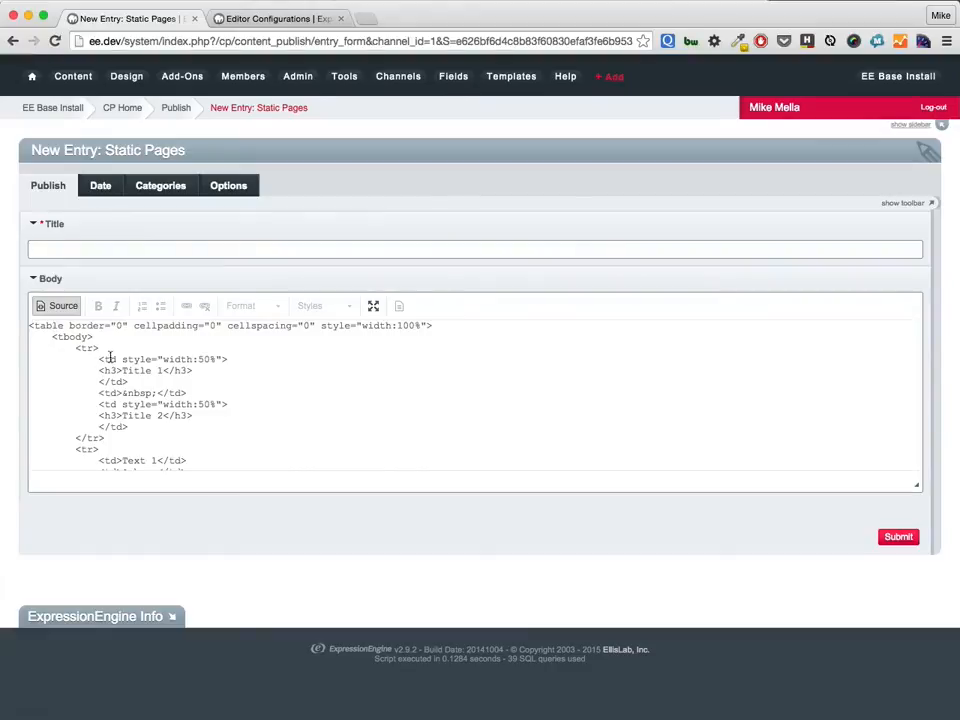
{"action": "left_click", "coordinate": [63, 307]}
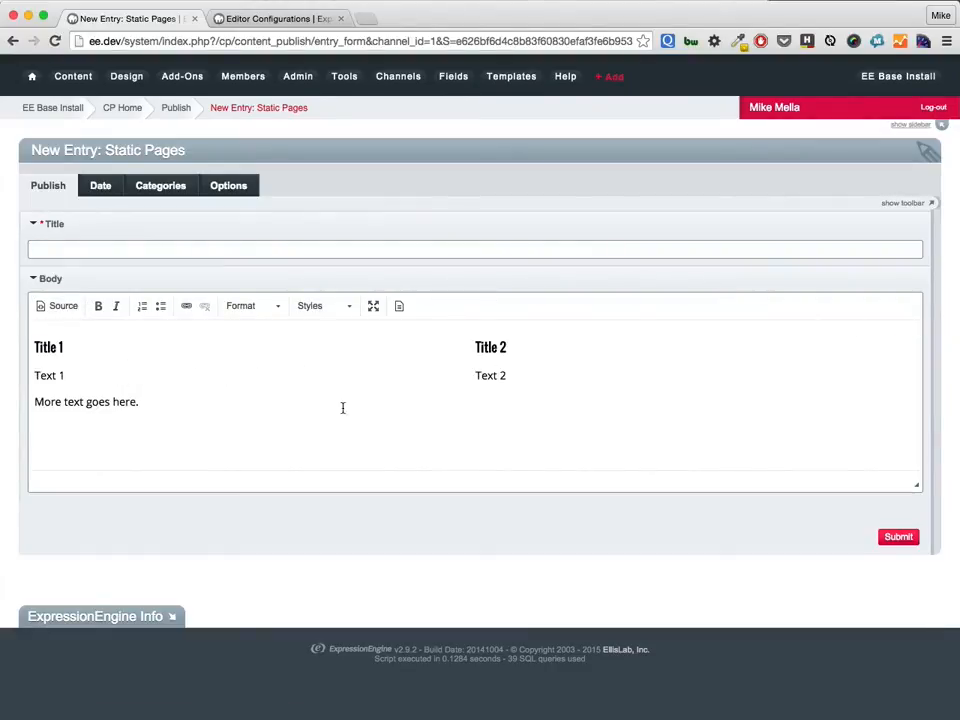
{"action": "left_click", "coordinate": [399, 306]}
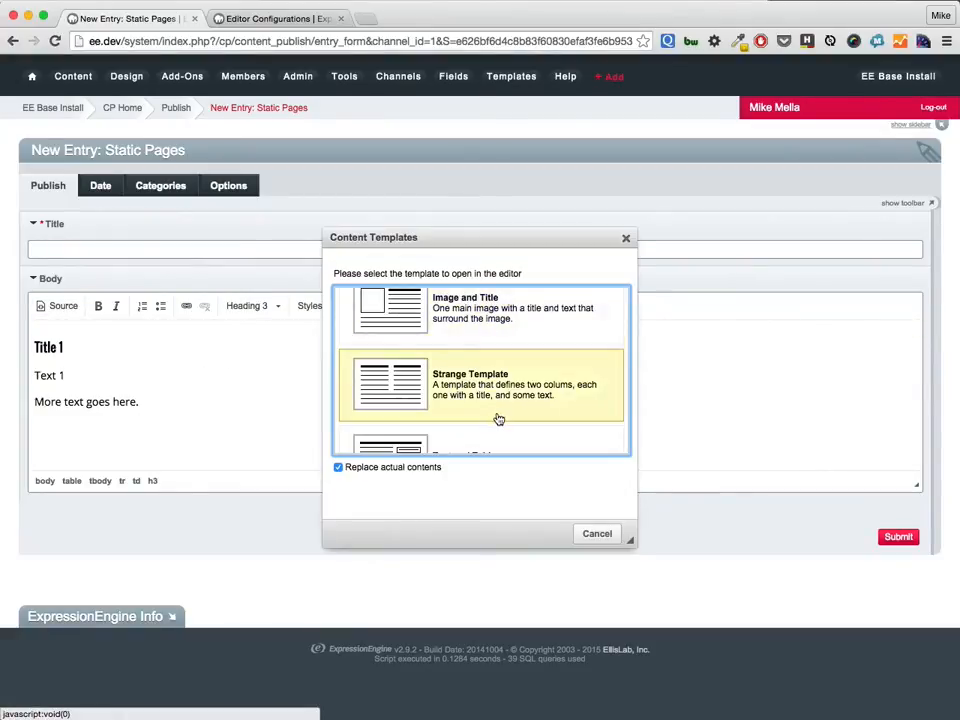
{"action": "left_click", "coordinate": [605, 535]}
Open the Basic editor configuration, add the templates_files advanced setting, and inspect its default file path
{"action": "left_click", "coordinate": [295, 19]}
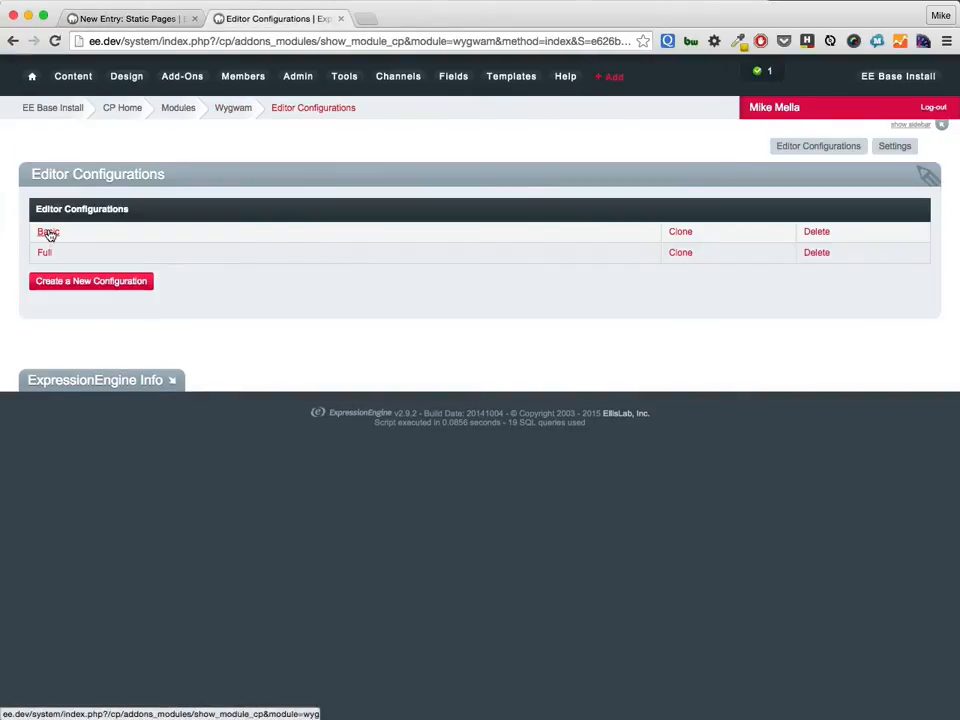
{"action": "left_click", "coordinate": [45, 232]}
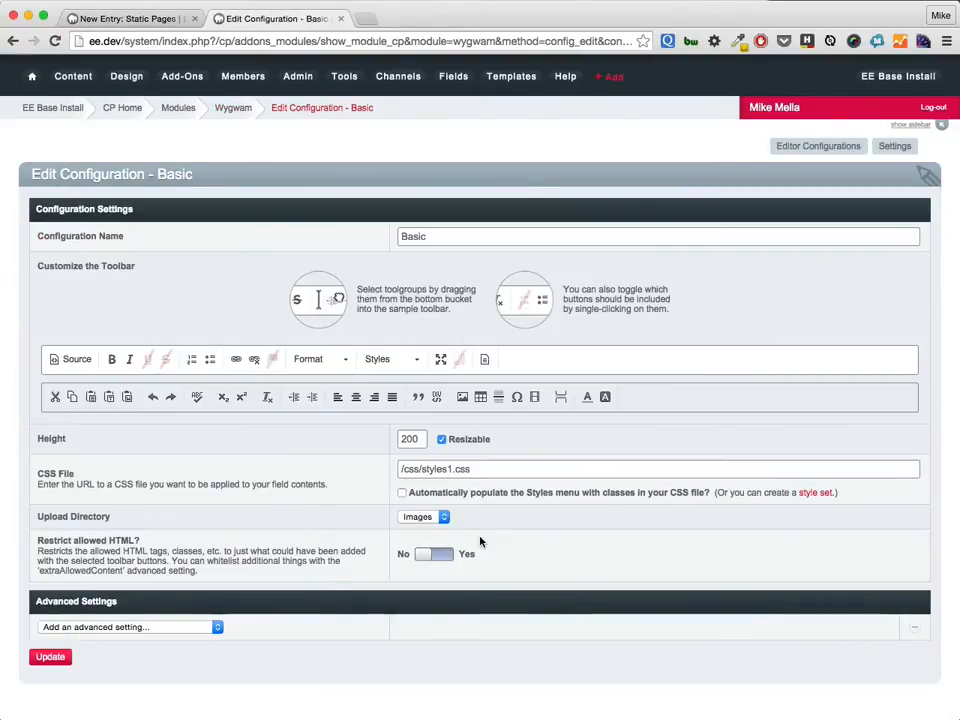
{"action": "left_click", "coordinate": [131, 627]}
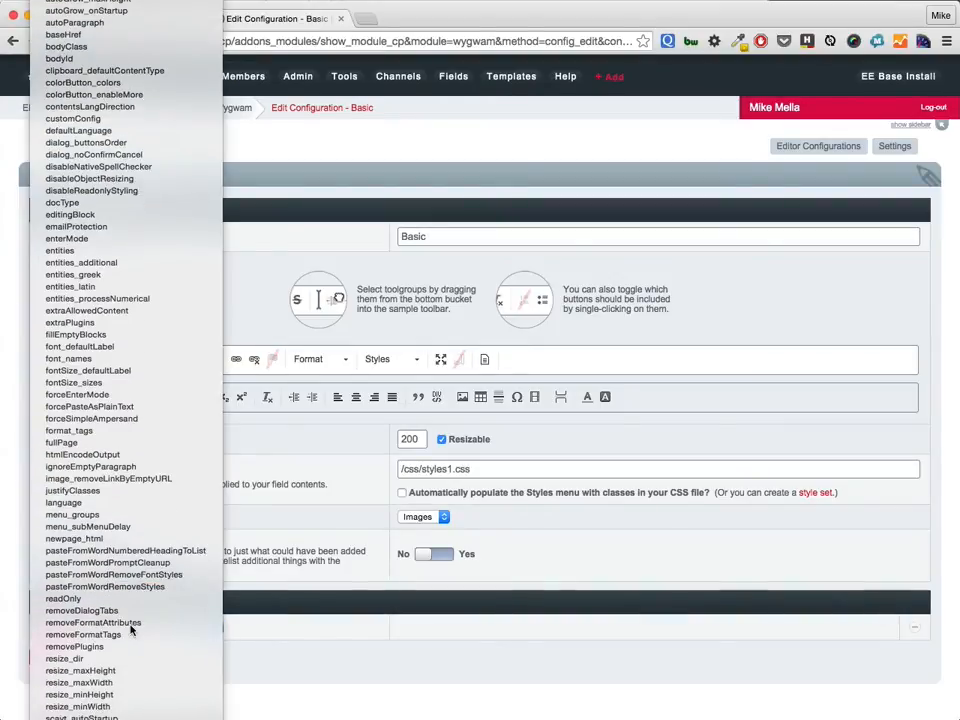
{"action": "scroll", "coordinate": [131, 628], "scroll_direction": "down", "scroll_amount": 1}
{"action": "scroll", "coordinate": [131, 629], "scroll_direction": "down", "scroll_amount": 10}
{"action": "left_click", "coordinate": [131, 629]}
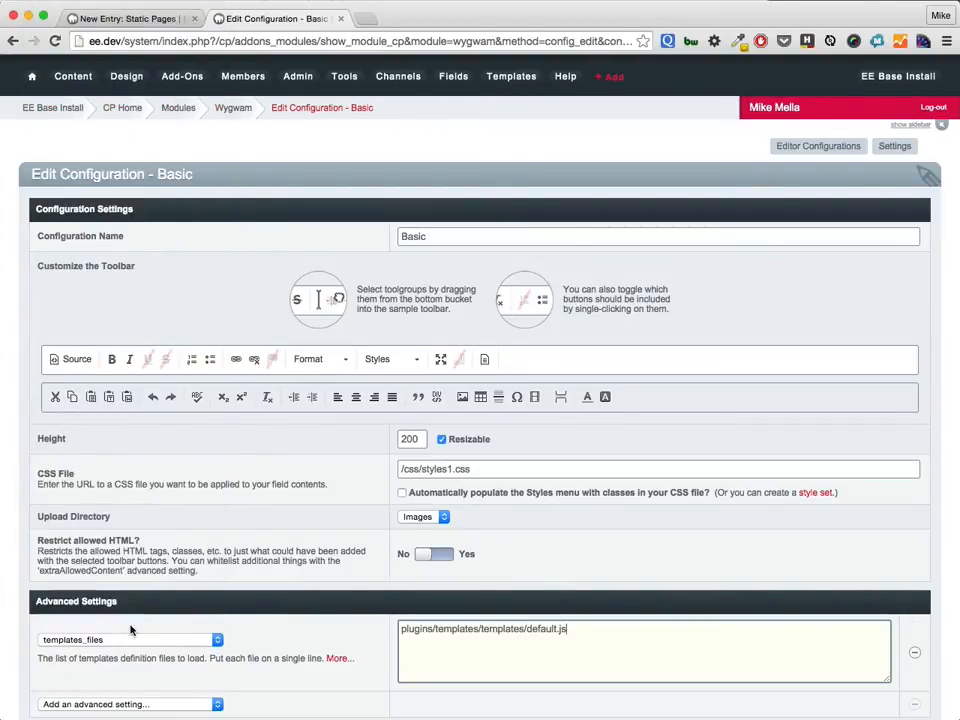
{"action": "scroll", "coordinate": [512, 650], "scroll_direction": "down", "scroll_amount": 3}
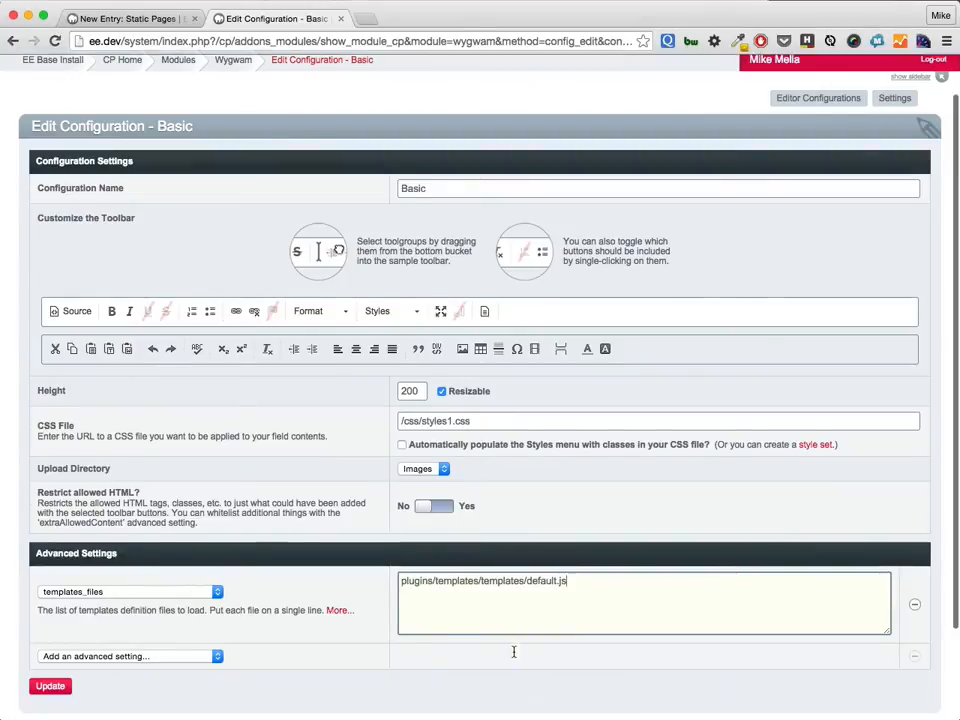
{"action": "triple_click", "coordinate": [398, 527]}
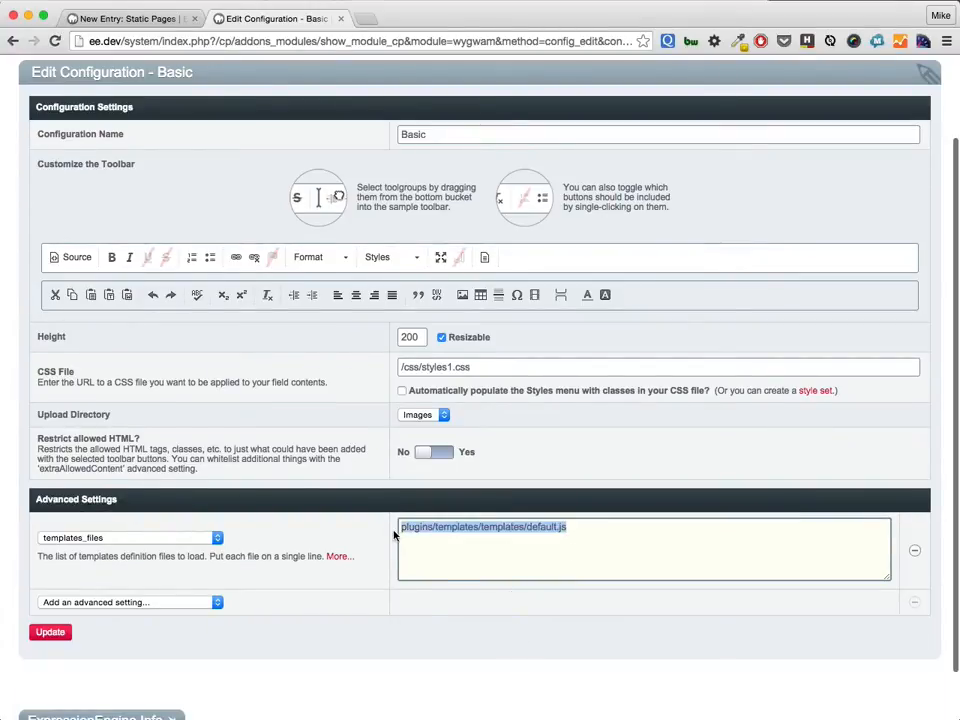
{"action": "left_click", "coordinate": [562, 527]}
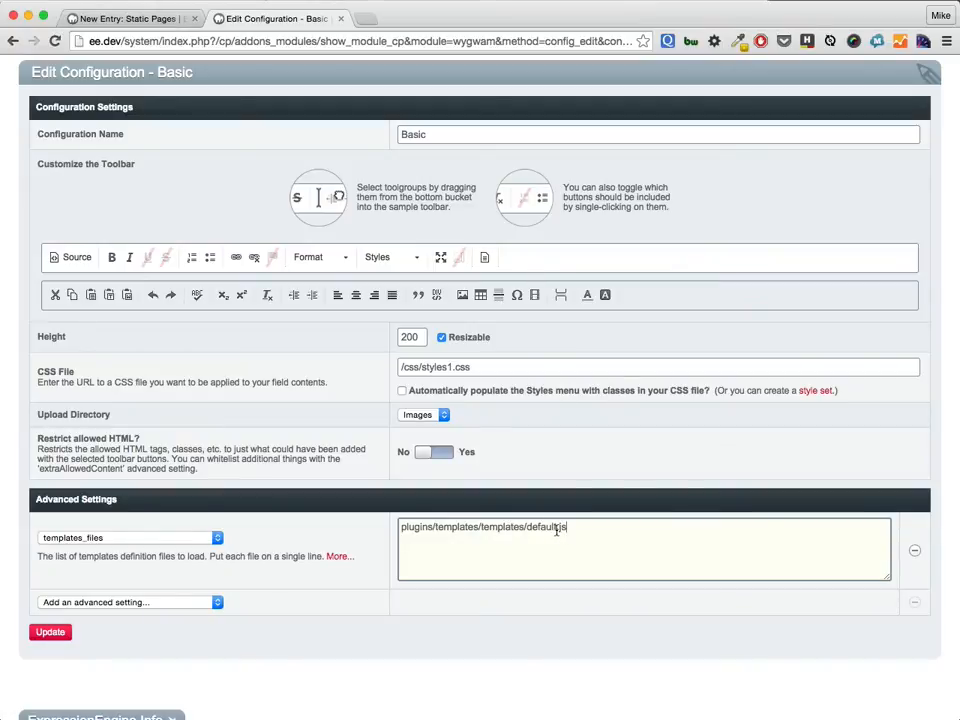
Add the templates_replaceContent advanced setting to the Basic configuration
{"action": "left_click", "coordinate": [211, 603]}
{"action": "scroll", "coordinate": [210, 606], "scroll_direction": "down", "scroll_amount": 10}
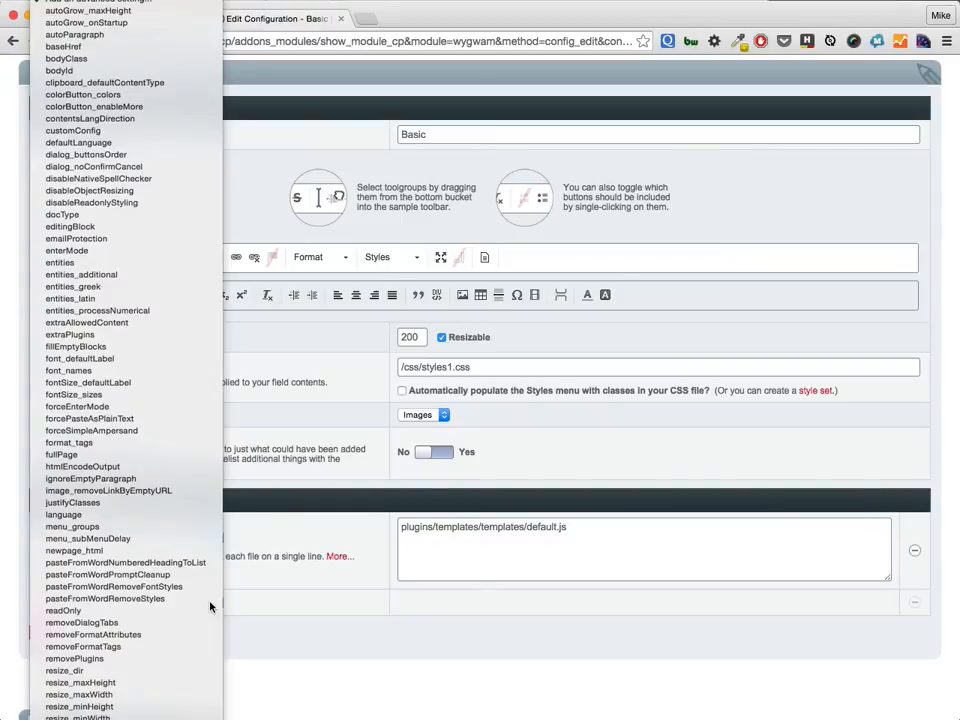
{"action": "scroll", "coordinate": [210, 606], "scroll_direction": "down", "scroll_amount": 2}
{"action": "scroll", "coordinate": [211, 607], "scroll_direction": "down", "scroll_amount": 10}
{"action": "left_click", "coordinate": [211, 607]}
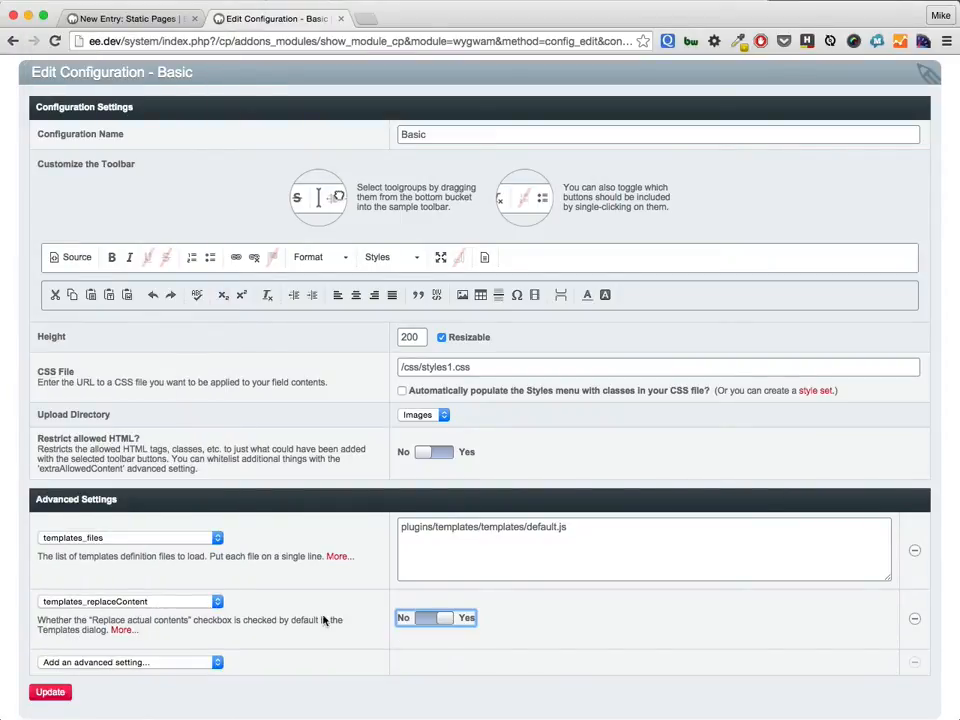
Return to the new Static Pages entry and replace the Body content with the "Image and Title" content template
{"action": "left_click", "coordinate": [170, 20]}
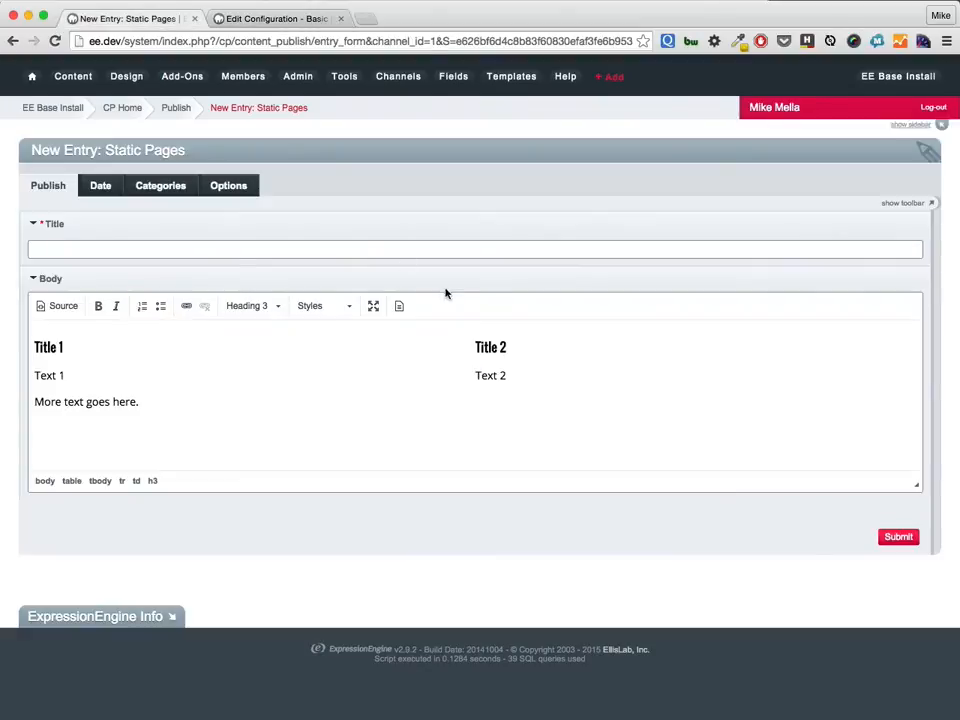
{"action": "left_click", "coordinate": [399, 306]}
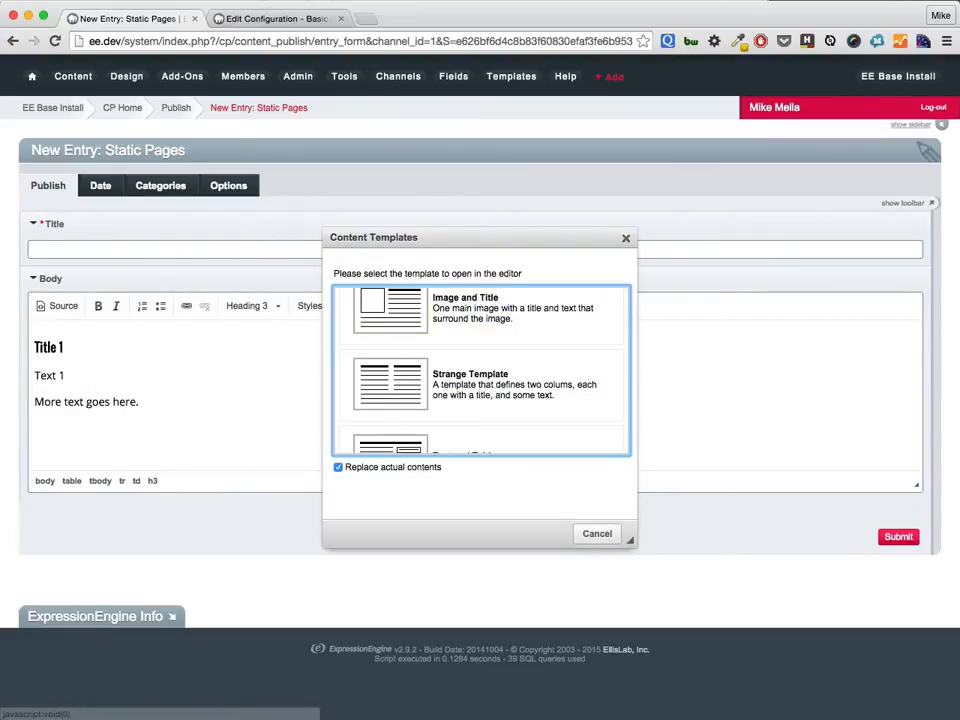
{"action": "scroll", "coordinate": [460, 342], "scroll_direction": "up", "scroll_amount": 1}
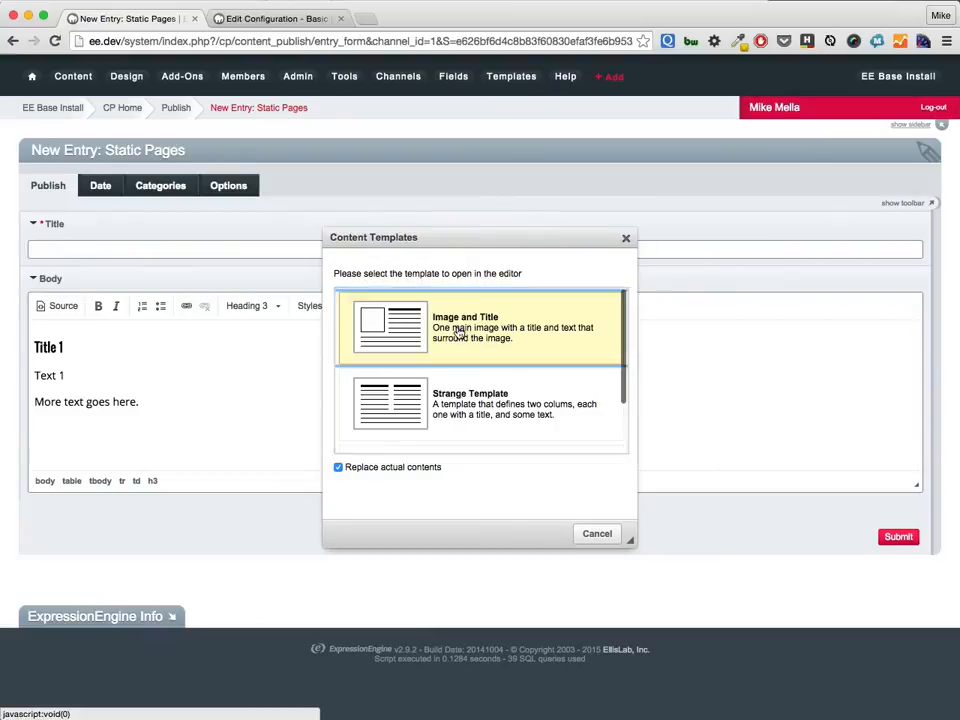
{"action": "left_click", "coordinate": [457, 330]}
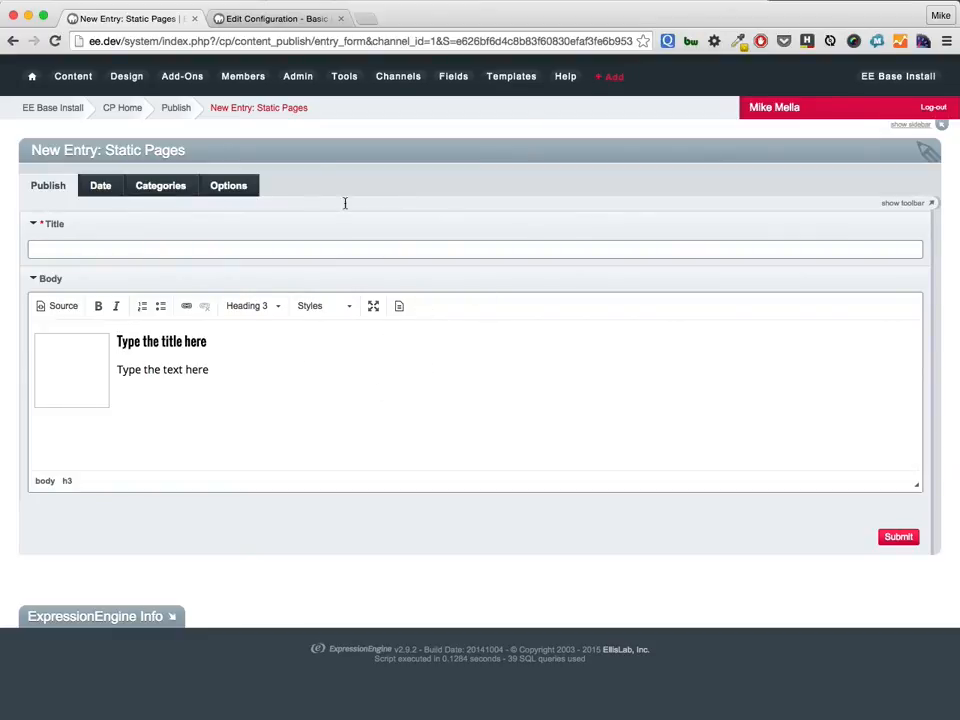
Set templates_replaceContent to No in the Basic configuration's advanced settings
{"action": "key", "text": "ctrl+Tab"}
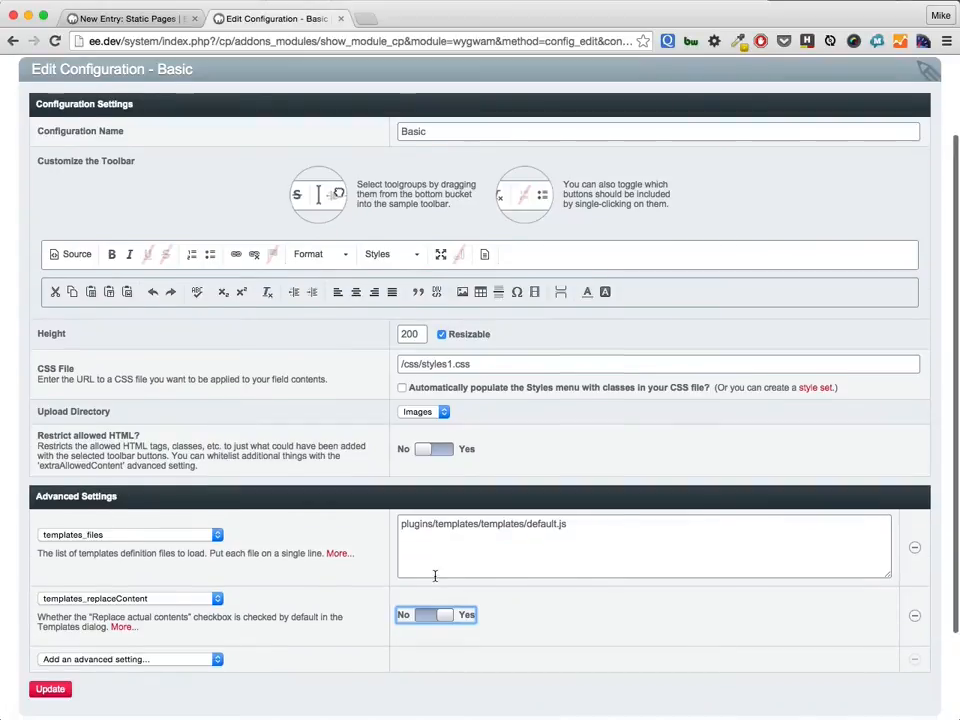
{"action": "scroll", "coordinate": [165, 600], "scroll_direction": "down", "scroll_amount": 1}
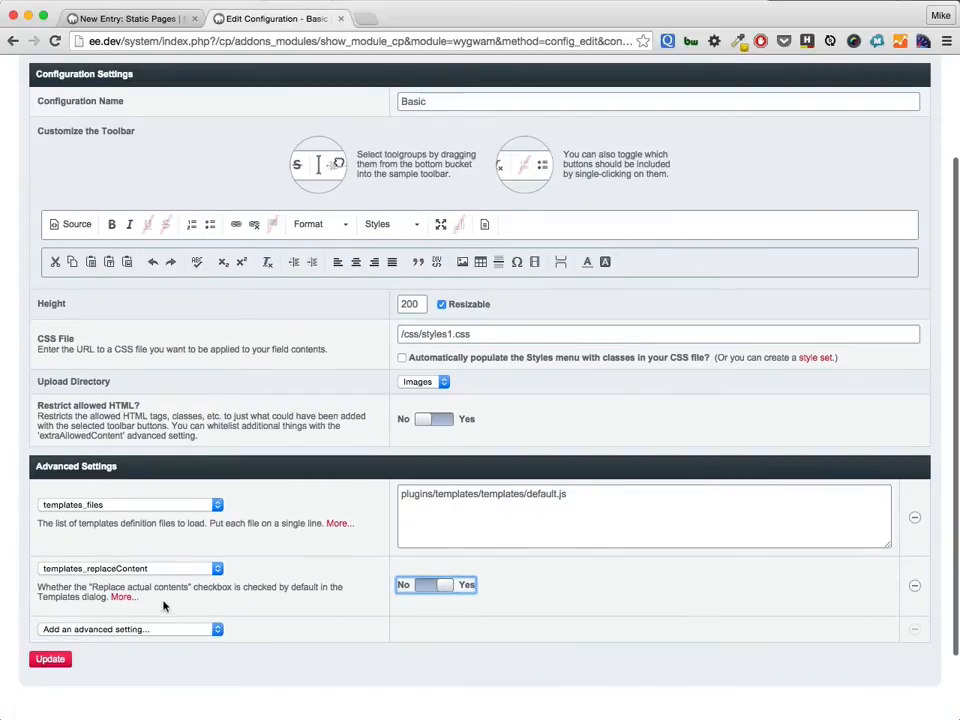
{"action": "left_click", "coordinate": [407, 588]}
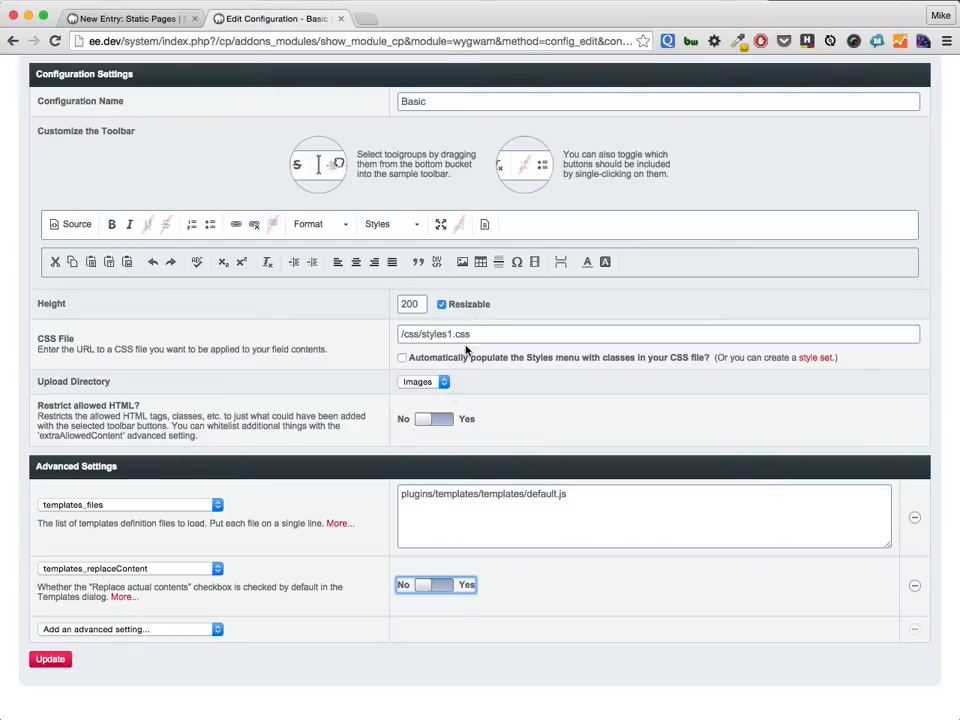
Compare the Basic configuration's CSS file setting with the styling of the template content in the entry's Body field
{"action": "left_click", "coordinate": [167, 20]}
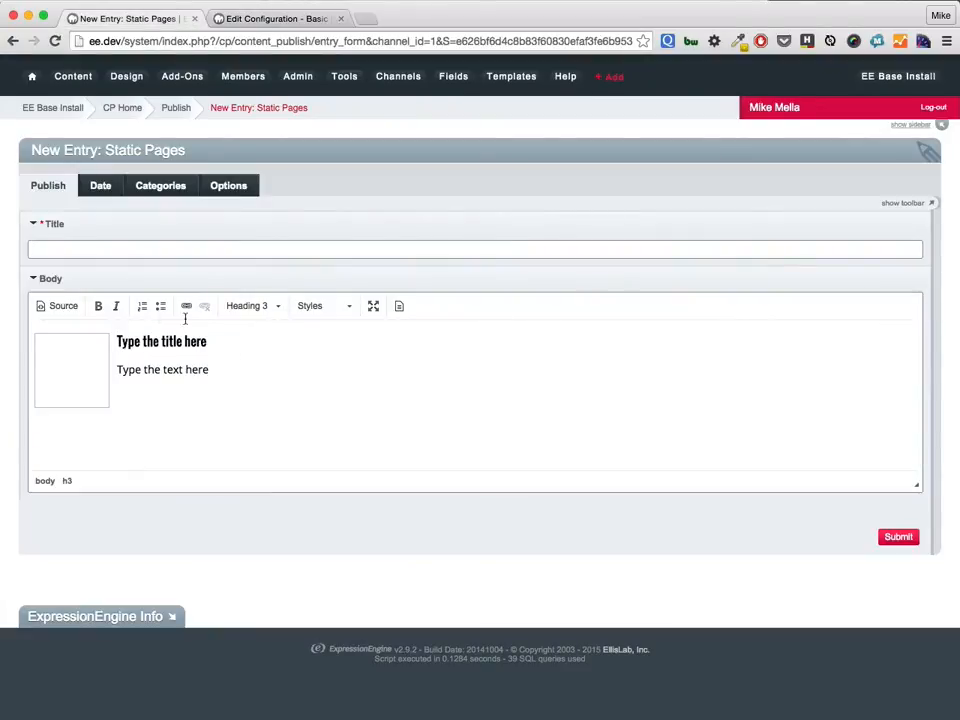
{"action": "left_click", "coordinate": [289, 22]}
{"action": "left_click_drag", "start_coordinate": [478, 334], "coordinate": [384, 333]}
{"action": "left_click", "coordinate": [497, 334]}
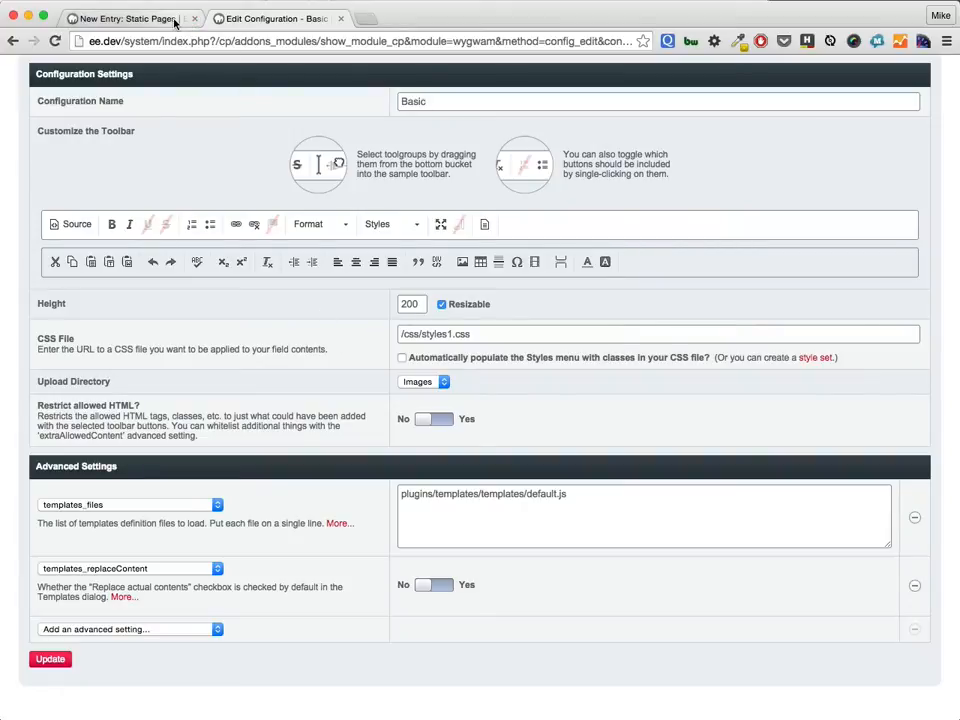
{"action": "left_click", "coordinate": [140, 18]}
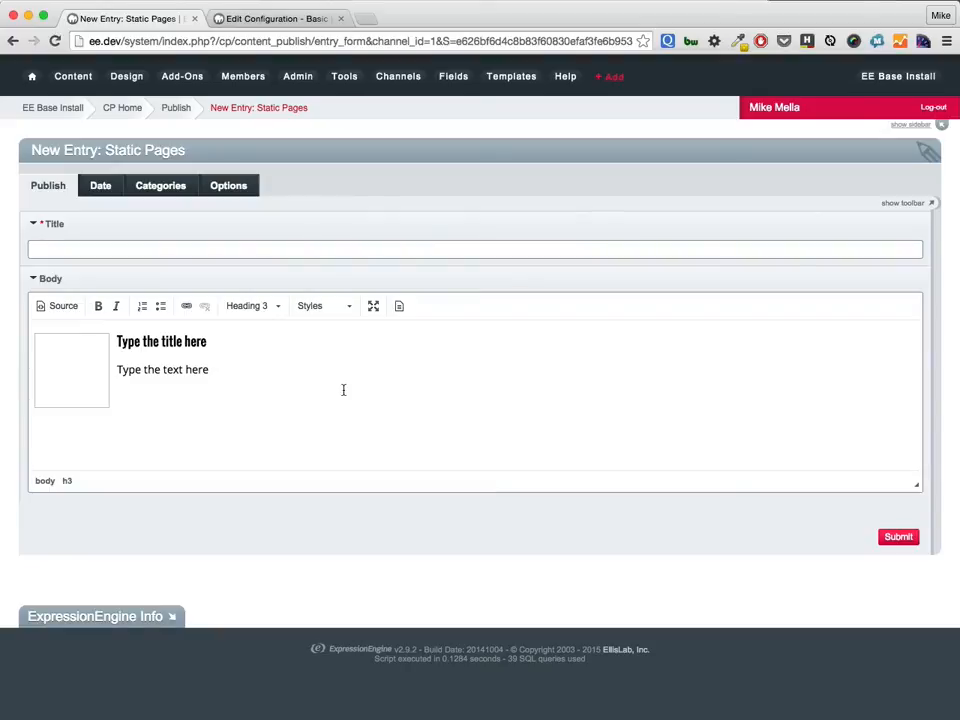
{"action": "key", "text": "ctrl+Tab"}
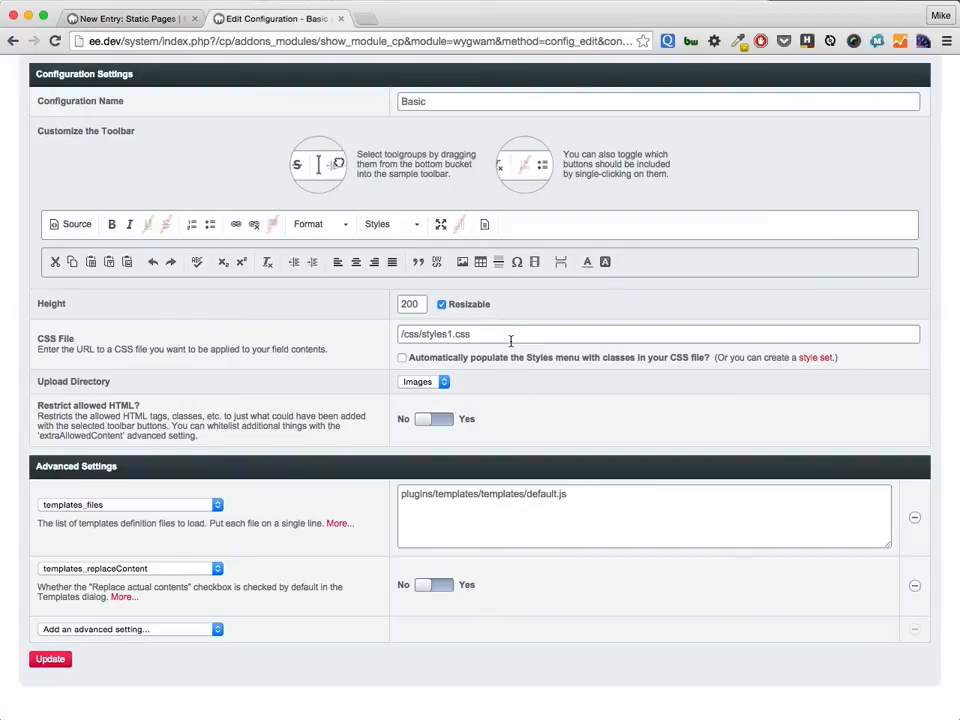
Examine the folder path and file name of the default template definition file in the templates_files setting
{"action": "scroll", "coordinate": [510, 341], "scroll_direction": "up", "scroll_amount": 2}
{"action": "left_click", "coordinate": [615, 521]}
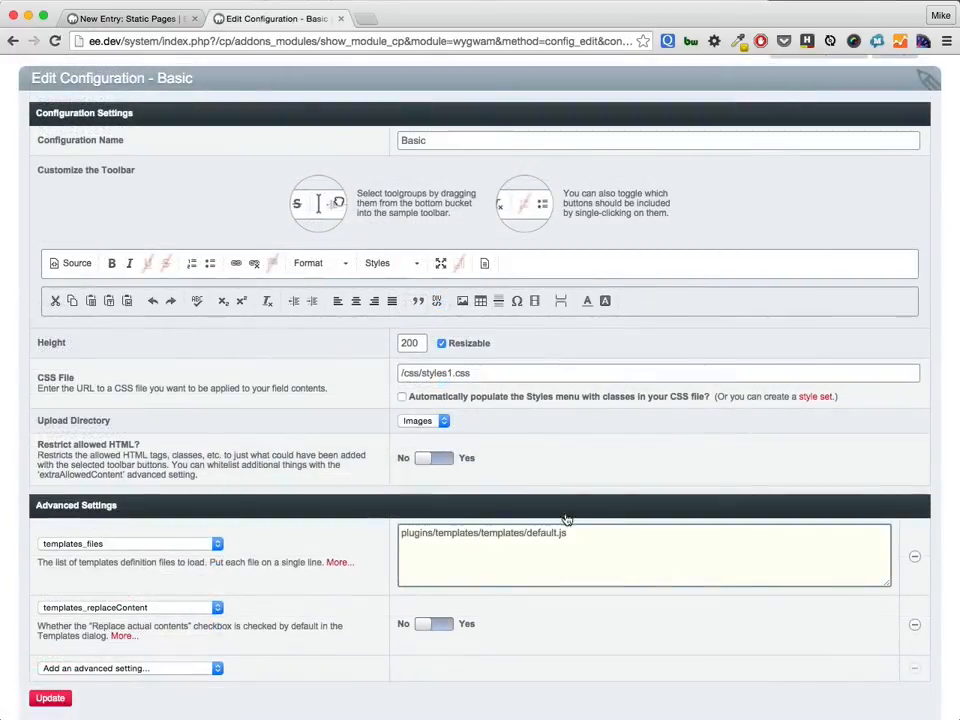
{"action": "double_click", "coordinate": [544, 535]}
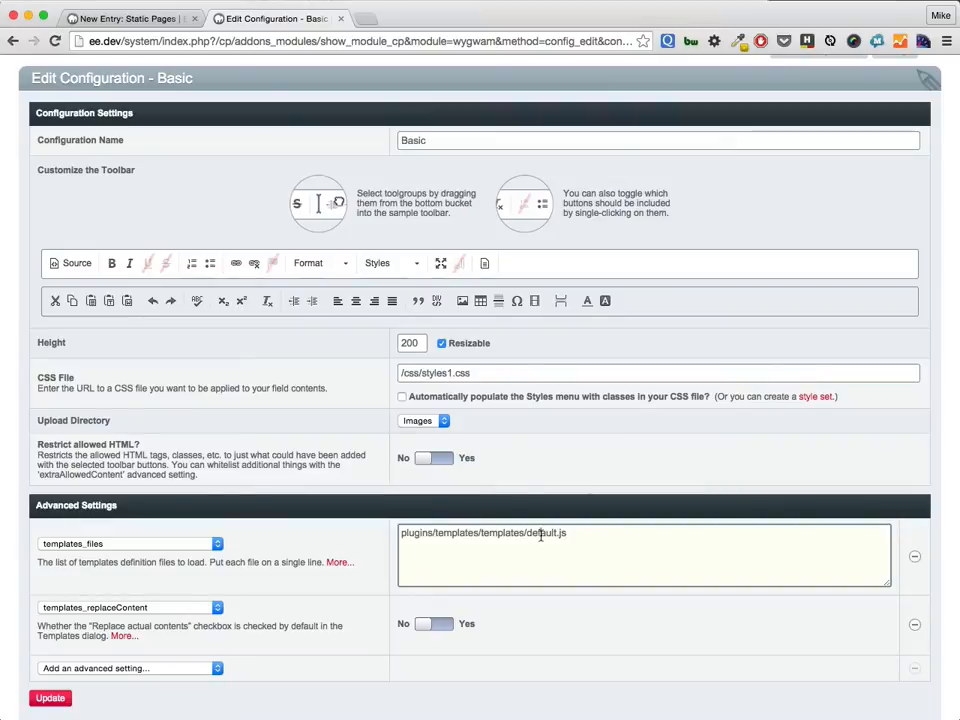
{"action": "left_click_drag", "start_coordinate": [552, 537], "coordinate": [605, 530]}
{"action": "left_click", "coordinate": [583, 538]}
{"action": "double_click", "coordinate": [562, 533]}
{"action": "left_click", "coordinate": [575, 535]}
{"action": "left_click_drag", "start_coordinate": [575, 533], "coordinate": [377, 540]}
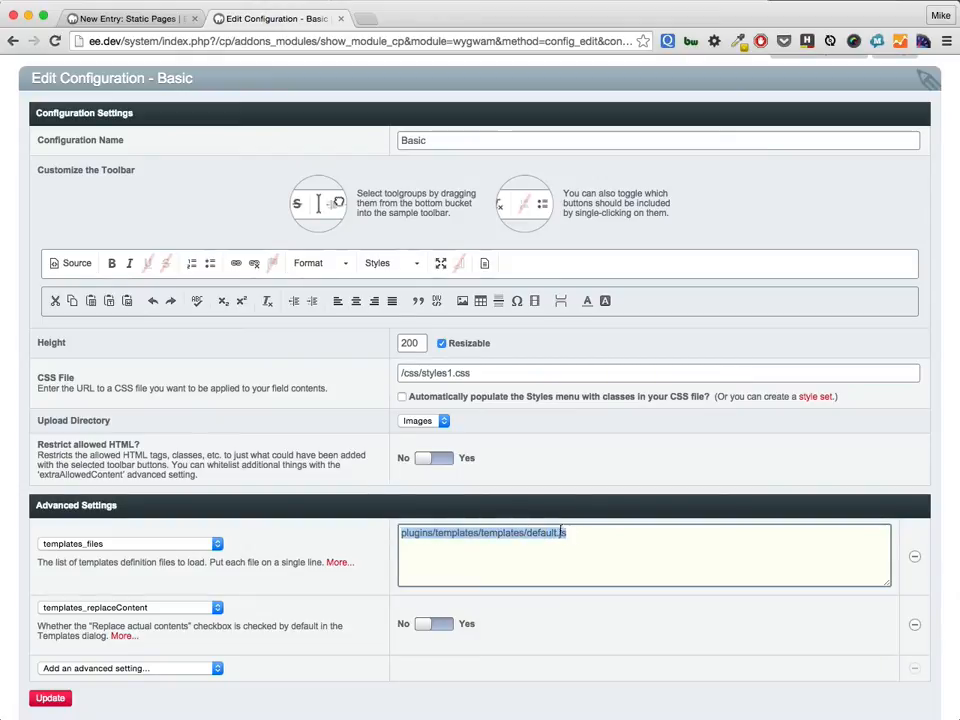
{"action": "left_click", "coordinate": [615, 536]}
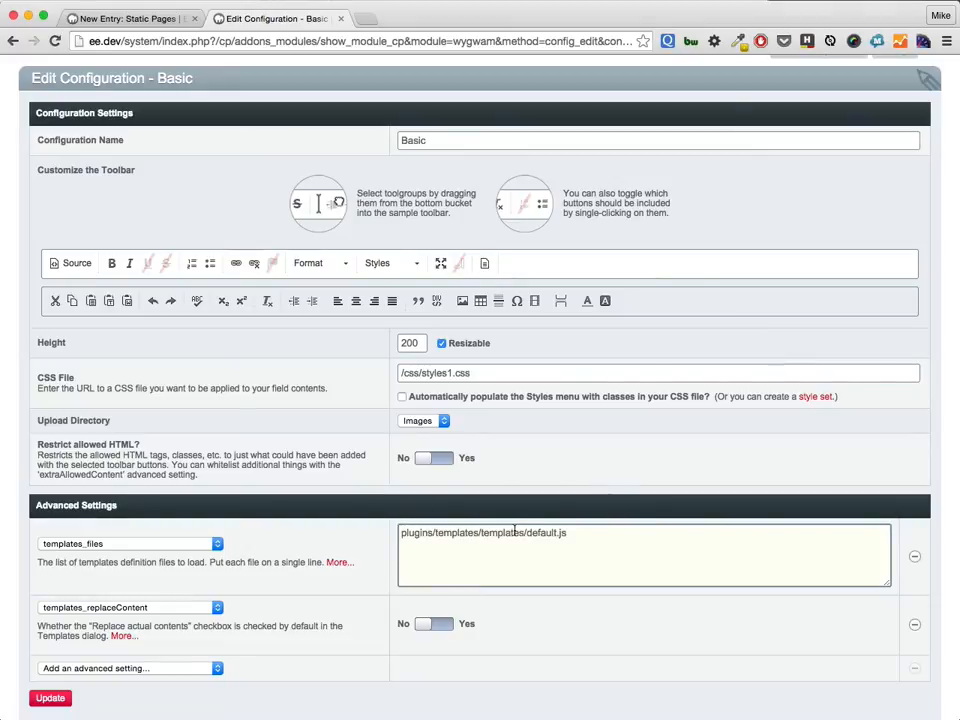
Review the files in the wygwam-content-templates folder, switch to Sublime Text, and examine the imagesPath definition in default.js
{"action": "left_click_drag", "start_coordinate": [0, 312], "coordinate": [327, 368]}
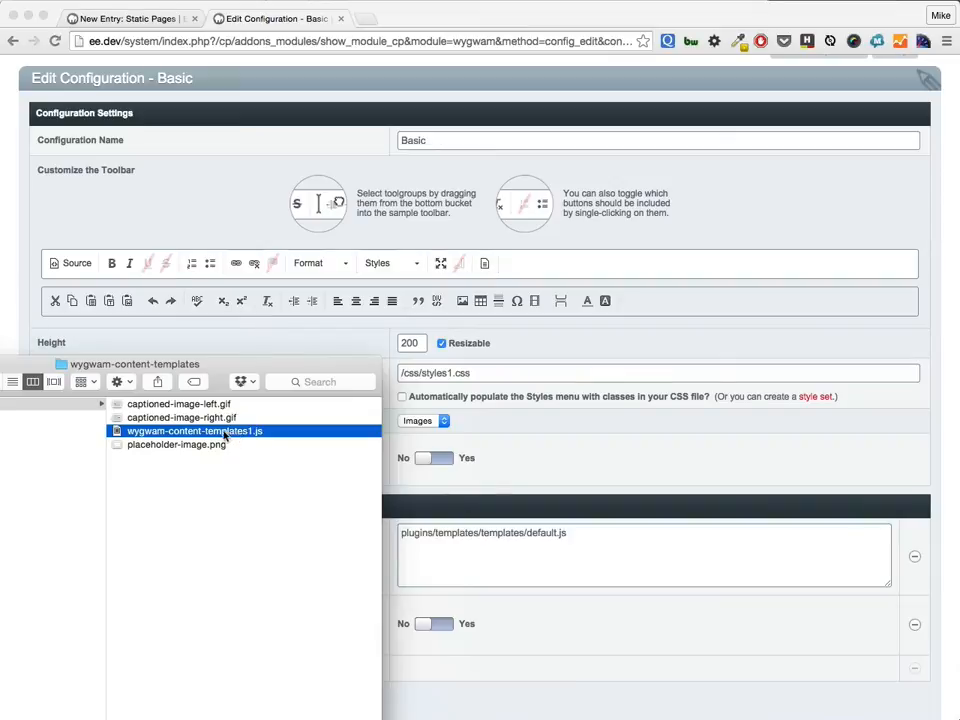
{"action": "left_click_drag", "start_coordinate": [224, 366], "coordinate": [0, 385]}
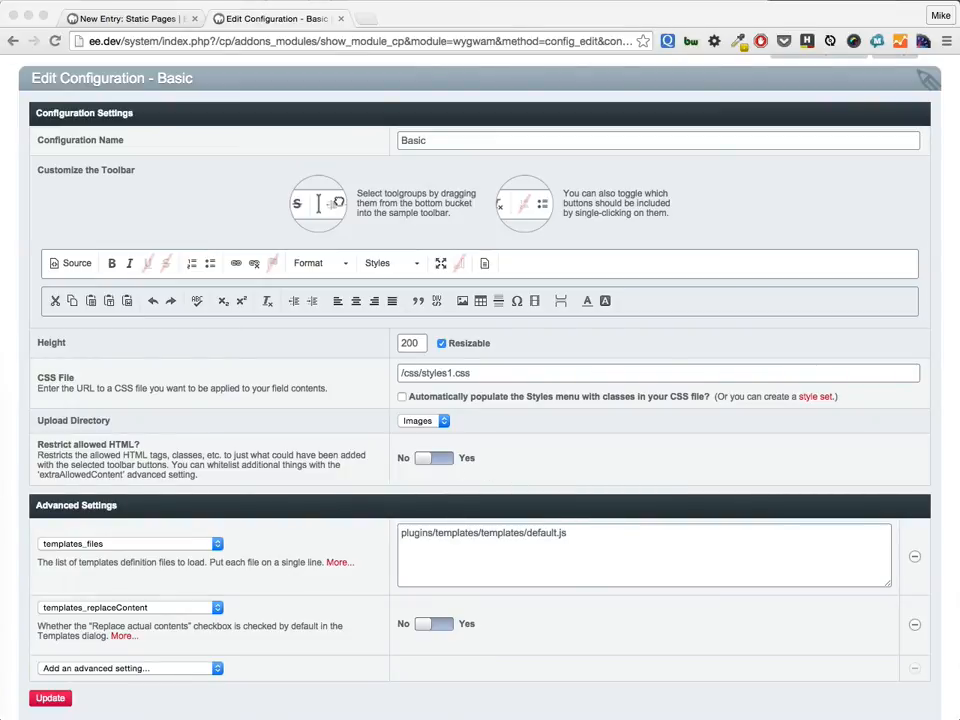
{"action": "key", "text": "super+Tab"}
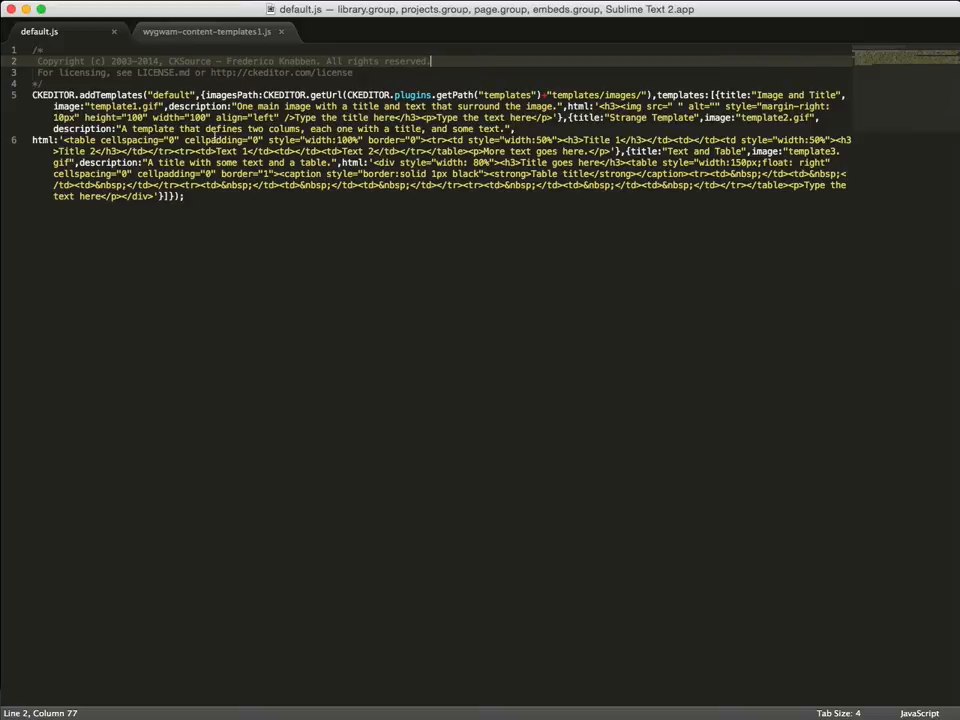
{"action": "left_click", "coordinate": [230, 31]}
{"action": "left_click", "coordinate": [86, 30]}
{"action": "double_click", "coordinate": [241, 95]}
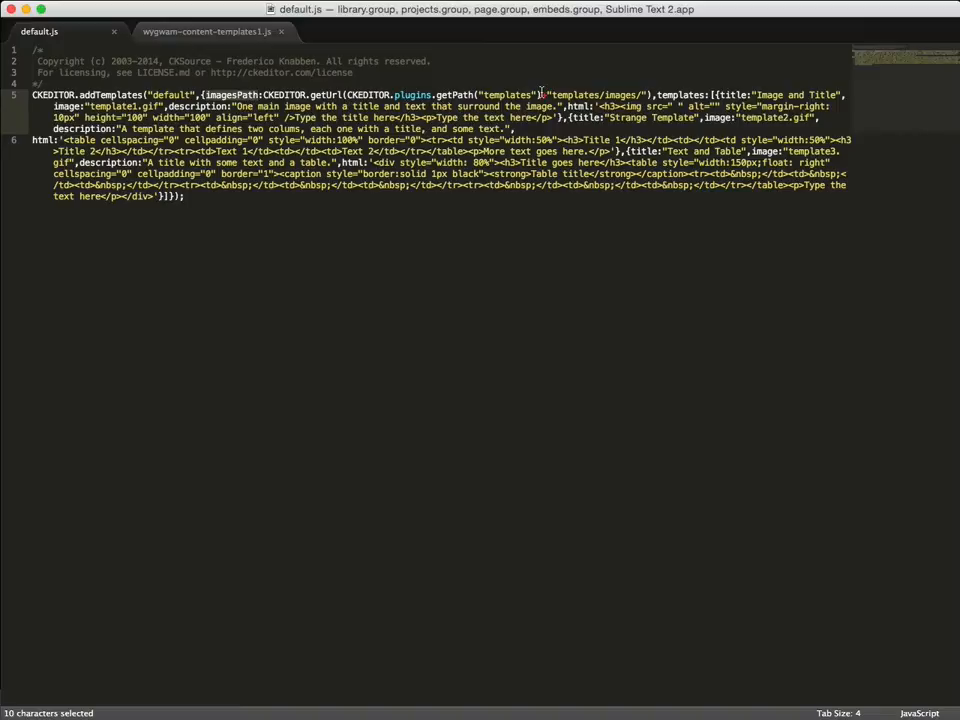
Examine the imagesPath URL and the first captioned-image template's description and HTML in wygwam-content-templates1.js against default.js
{"action": "key", "text": "ctrl+Tab"}
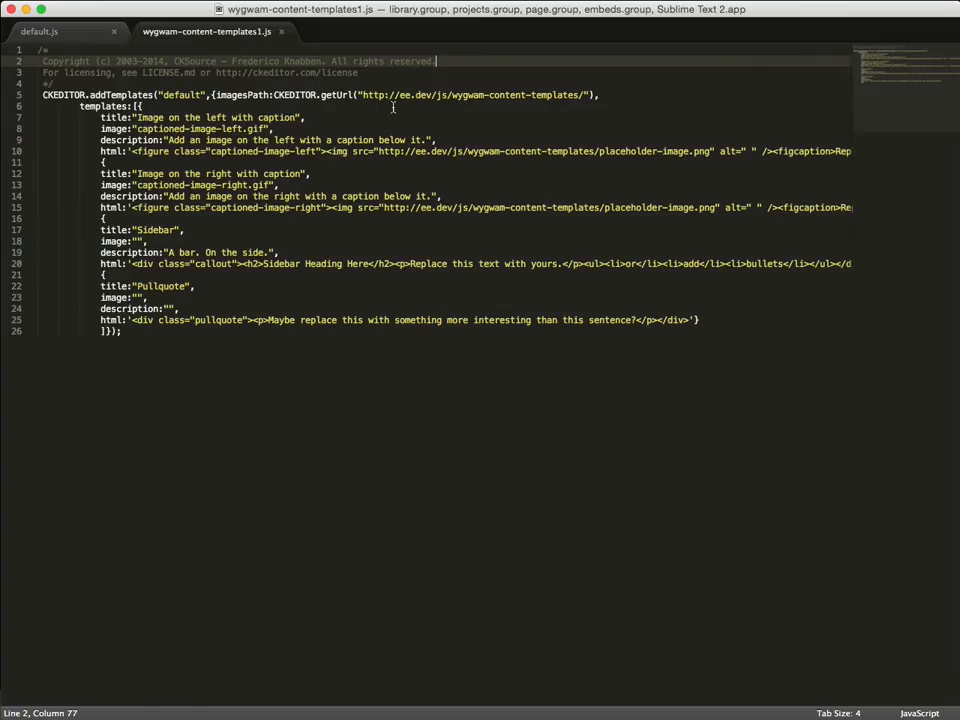
{"action": "left_click_drag", "start_coordinate": [363, 94], "coordinate": [549, 95]}
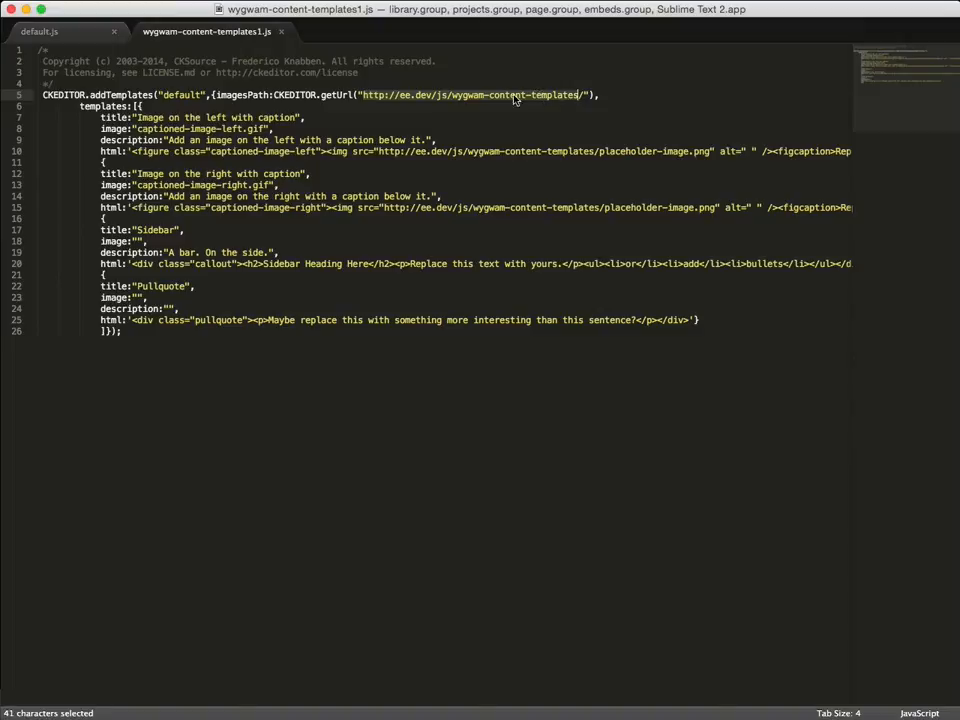
{"action": "left_click", "coordinate": [441, 100]}
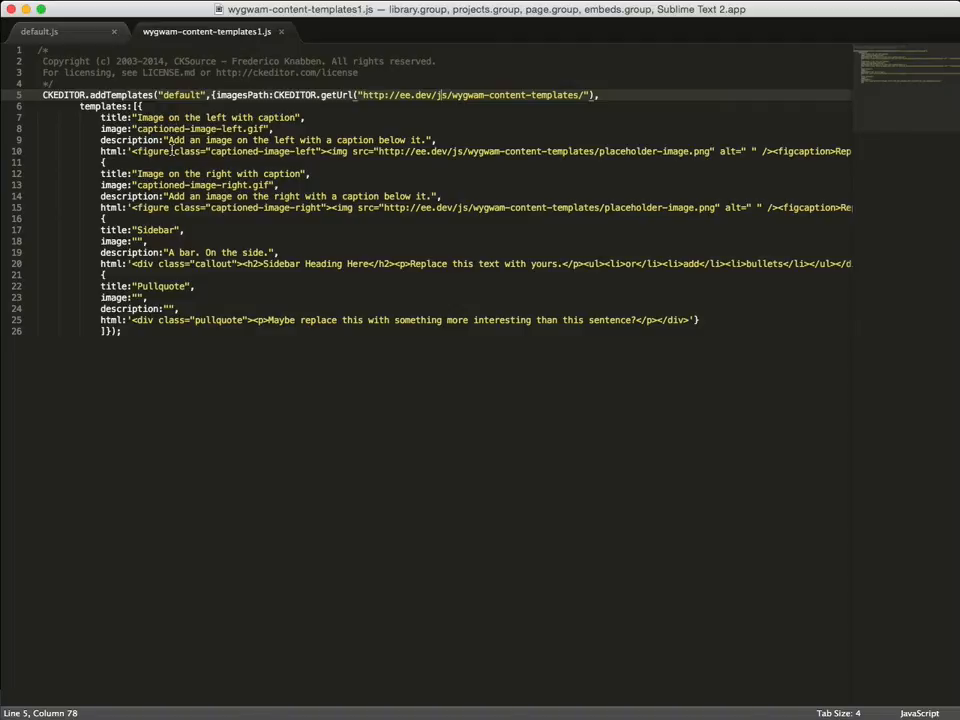
{"action": "left_click_drag", "start_coordinate": [168, 140], "coordinate": [519, 148]}
{"action": "left_click", "coordinate": [606, 150]}
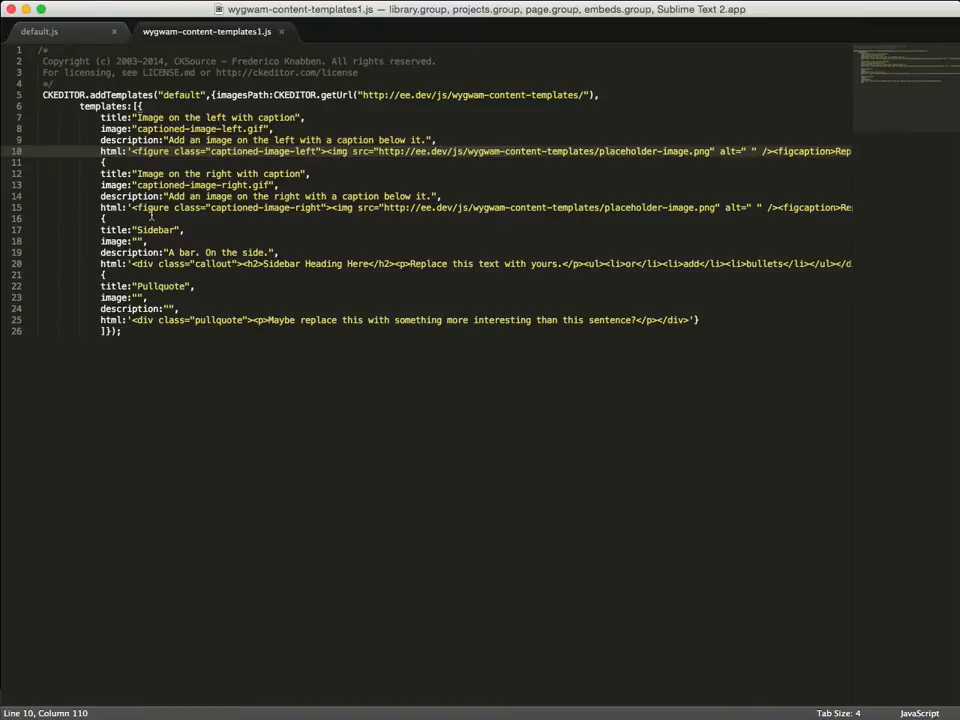
{"action": "left_click", "coordinate": [71, 35]}
Switch back to Chrome and set the templates_files path to /js/wygwam-content-templates/wygwam-content-templates1.js
{"action": "key", "text": "super+Tab"}
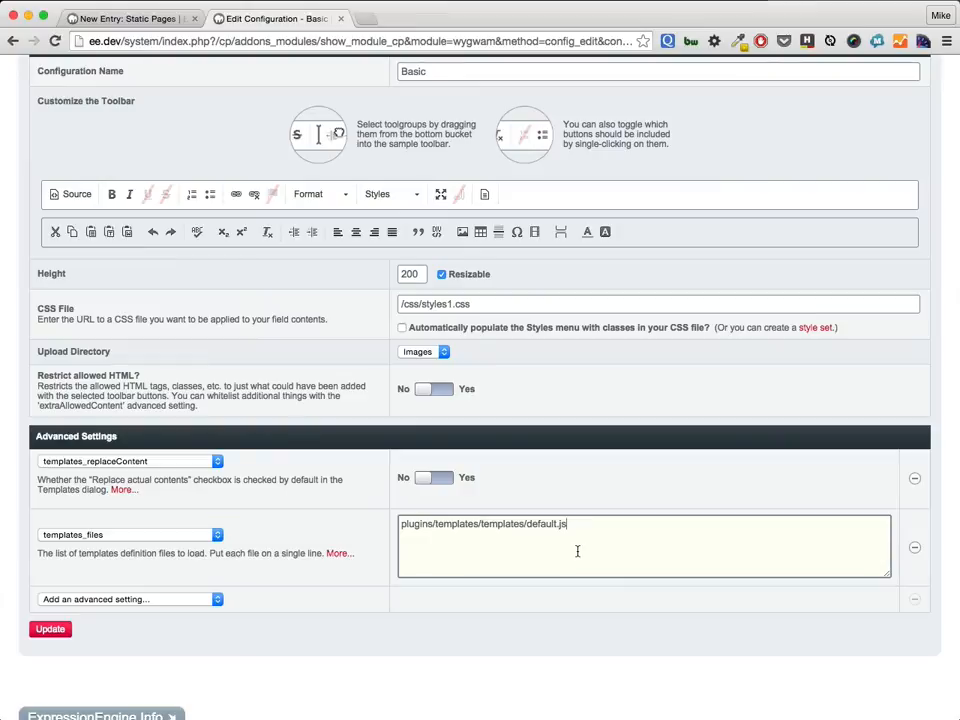
{"action": "key", "text": "super+a"}
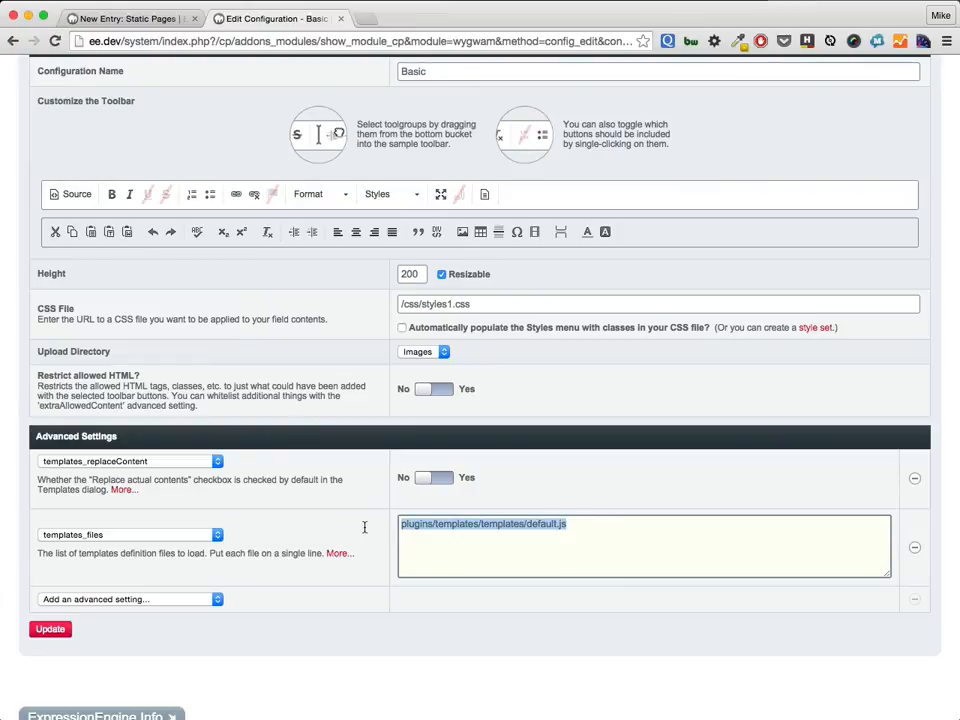
{"action": "type", "text": "/js/wygwam-content-templates/wygwam-content-templates1.js"}
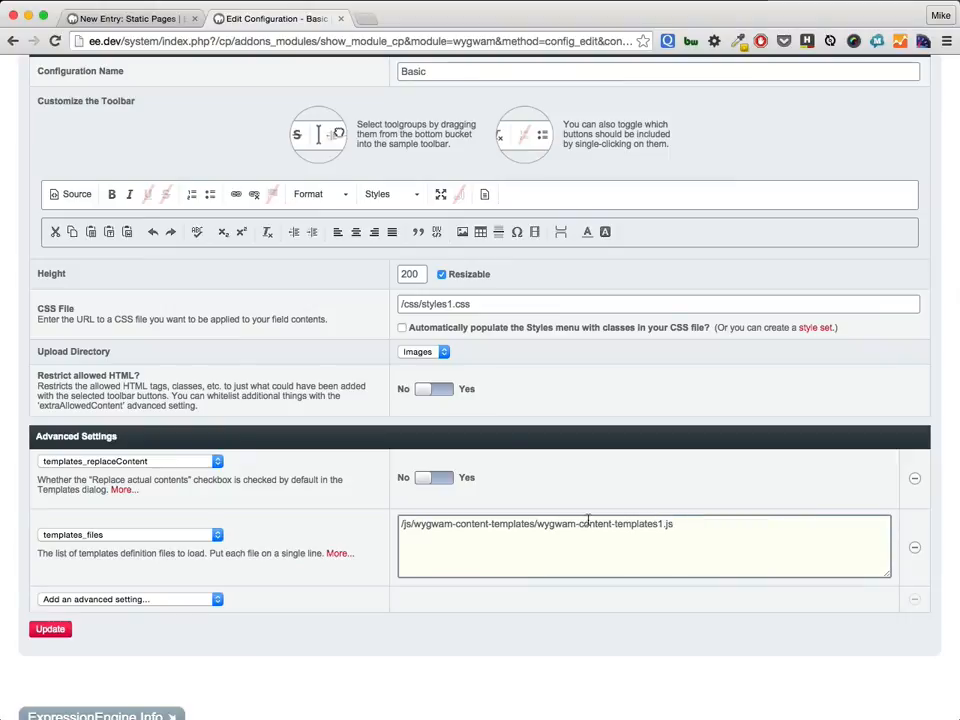
Save the Basic editor configuration and reload the New Entry form for Static Pages
{"action": "left_click", "coordinate": [50, 629]}
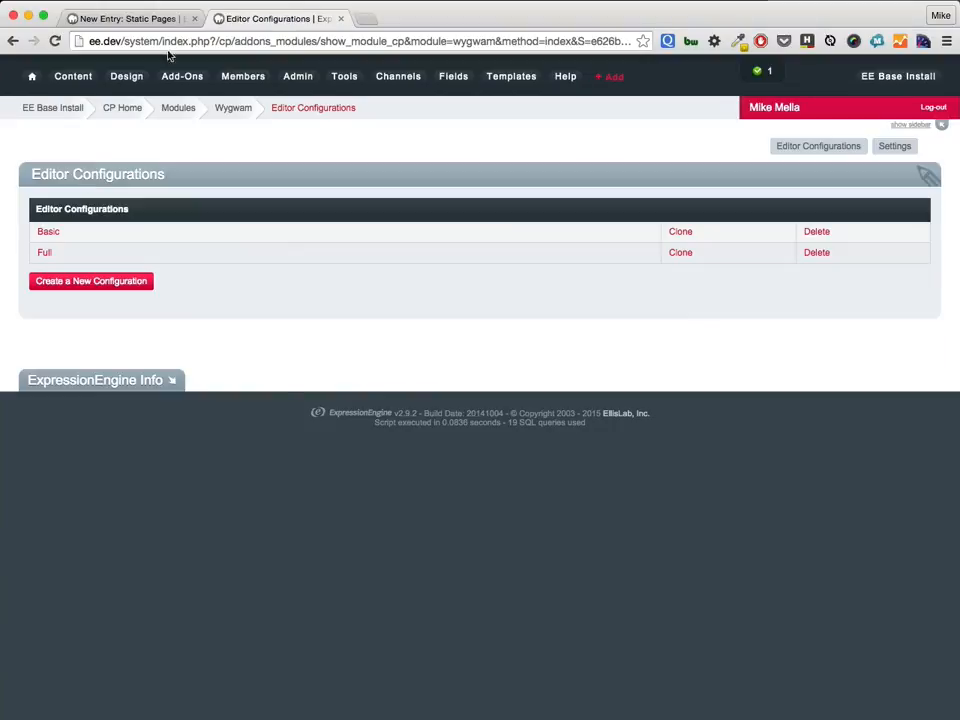
{"action": "left_click", "coordinate": [130, 18]}
{"action": "key", "text": "super+r"}
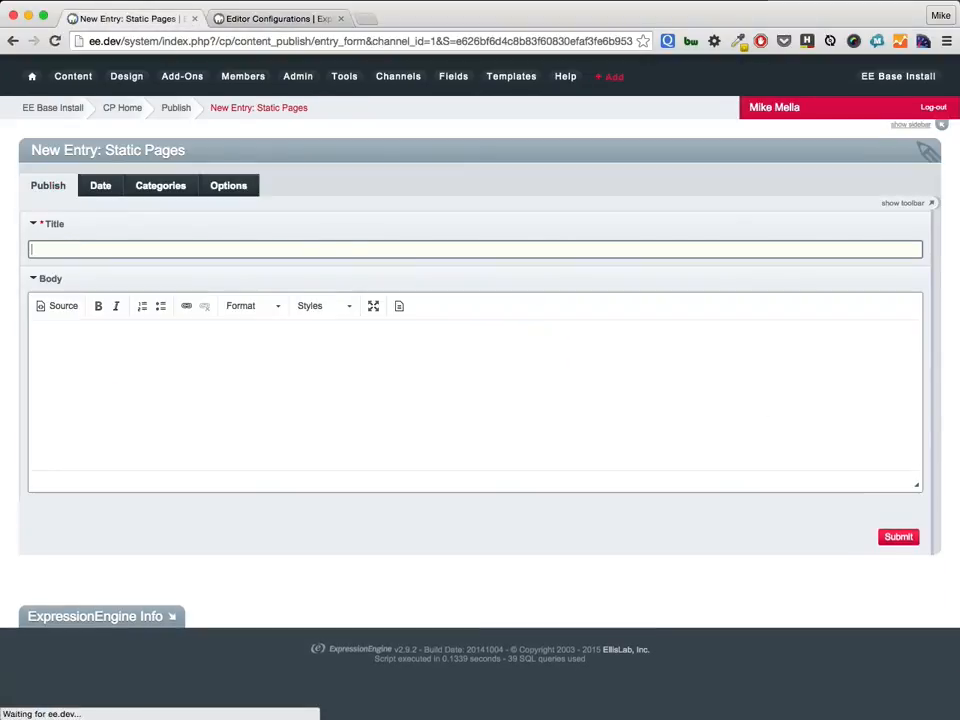
Paste four paragraphs of lorem ipsum text into the Body field
{"action": "key", "text": "super+Tab"}
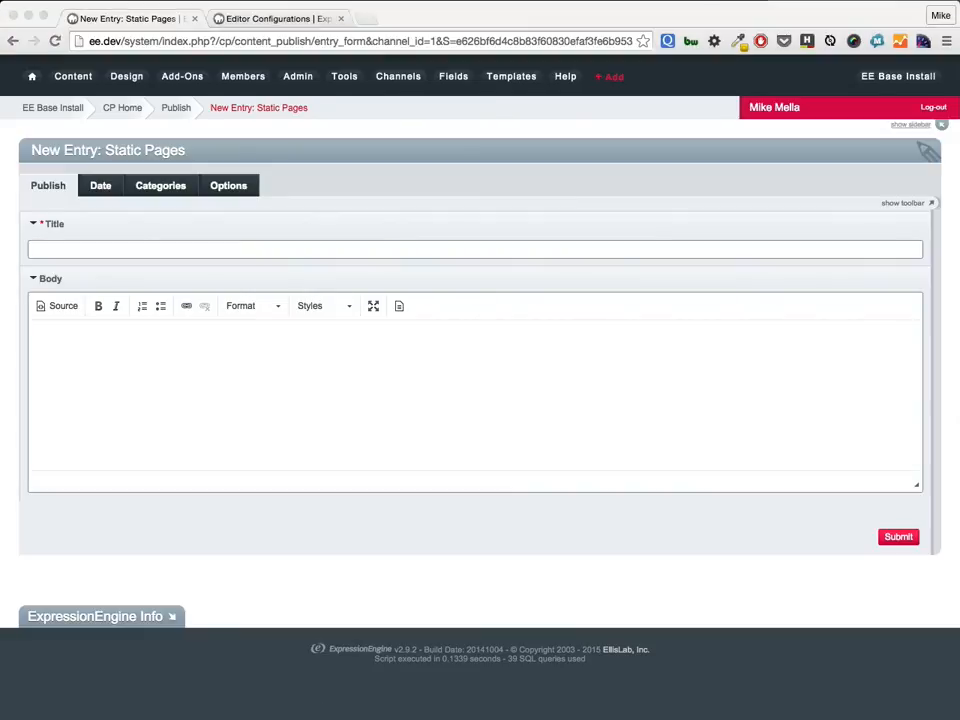
{"action": "key", "text": "super+Tab"}
{"action": "left_click", "coordinate": [579, 399]}
{"action": "key", "text": "super+v"}
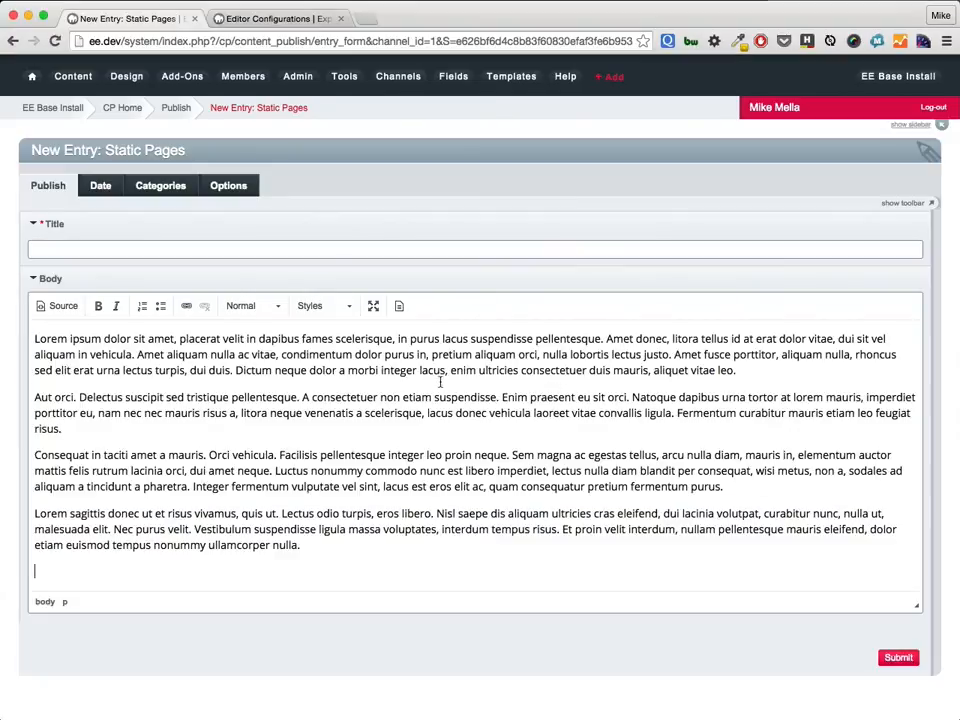
Insert the "Image on the left with caption" template between the second and third Body paragraphs and remove the extra blank line
{"action": "key", "text": "Return"}
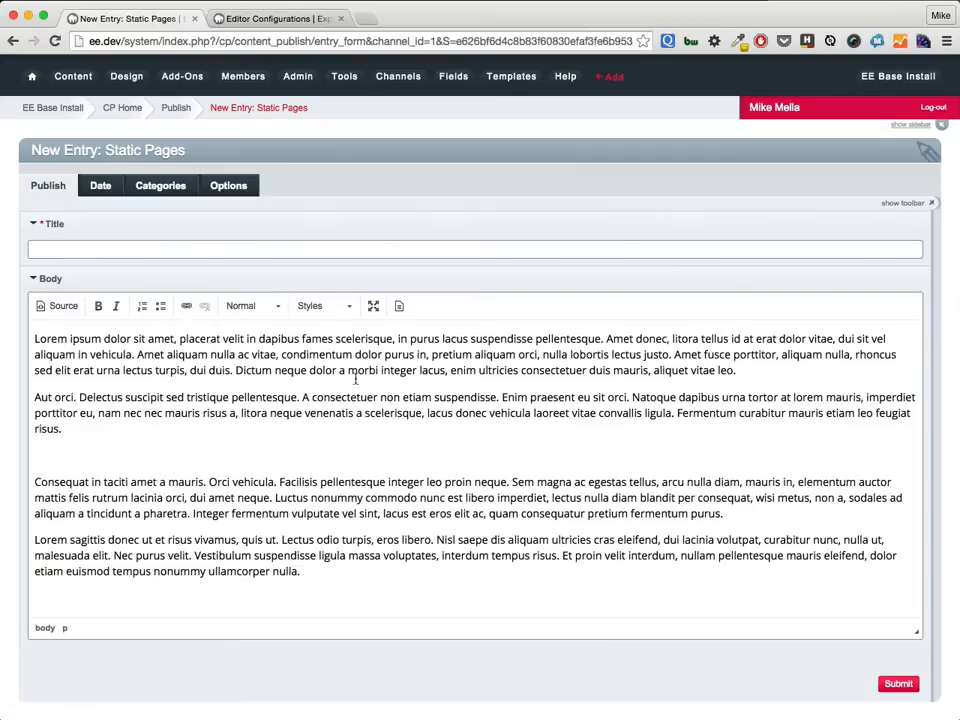
{"action": "left_click", "coordinate": [398, 305]}
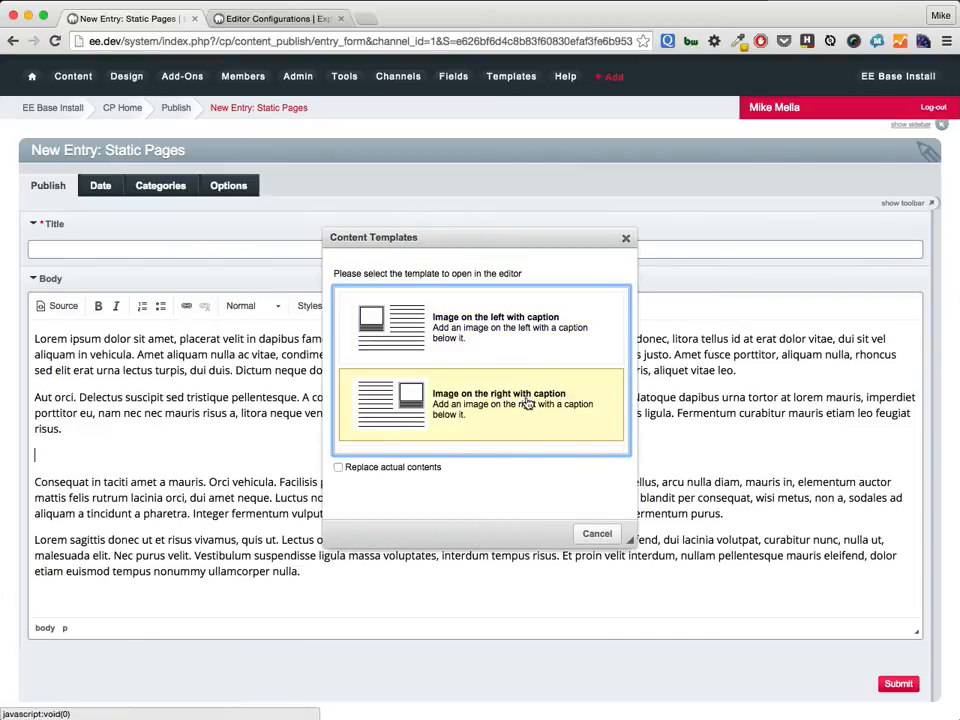
{"action": "scroll", "coordinate": [510, 395], "scroll_direction": "down", "scroll_amount": 1}
{"action": "scroll", "coordinate": [498, 362], "scroll_direction": "up", "scroll_amount": 1}
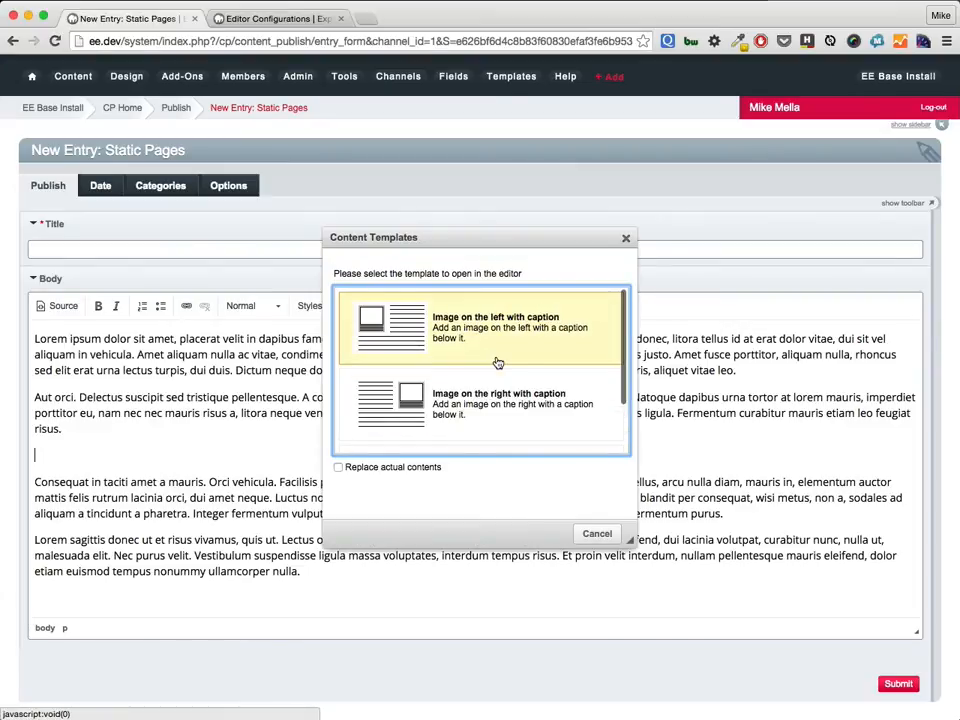
{"action": "left_click", "coordinate": [380, 340]}
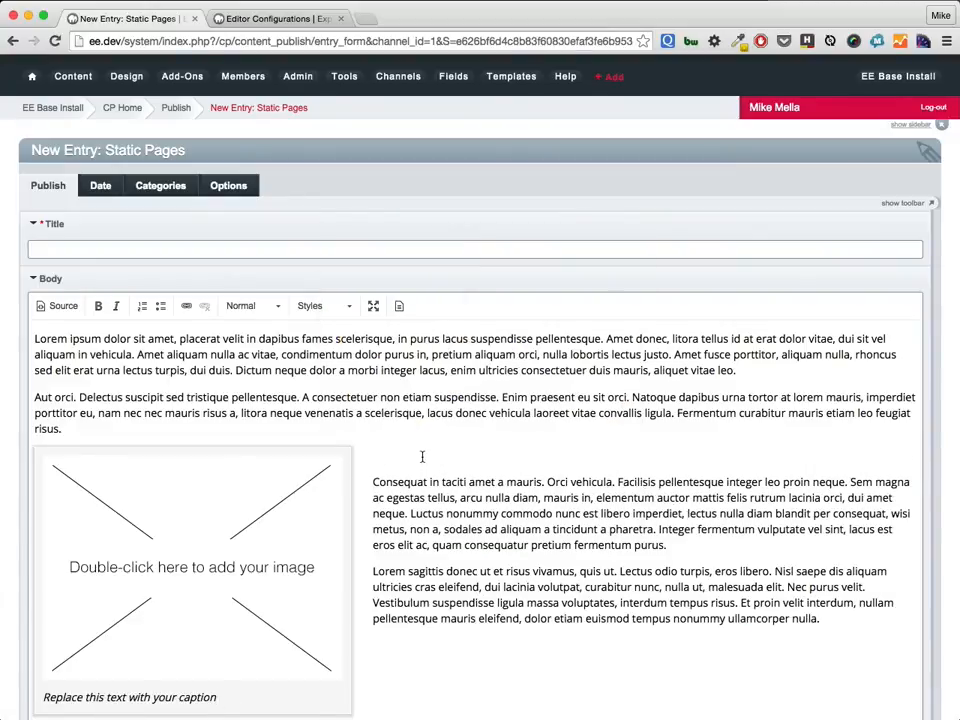
{"action": "key", "text": "BackSpace"}
Delete the whole captioned-image figure from the Body text
{"action": "scroll", "coordinate": [424, 465], "scroll_direction": "down", "scroll_amount": 1}
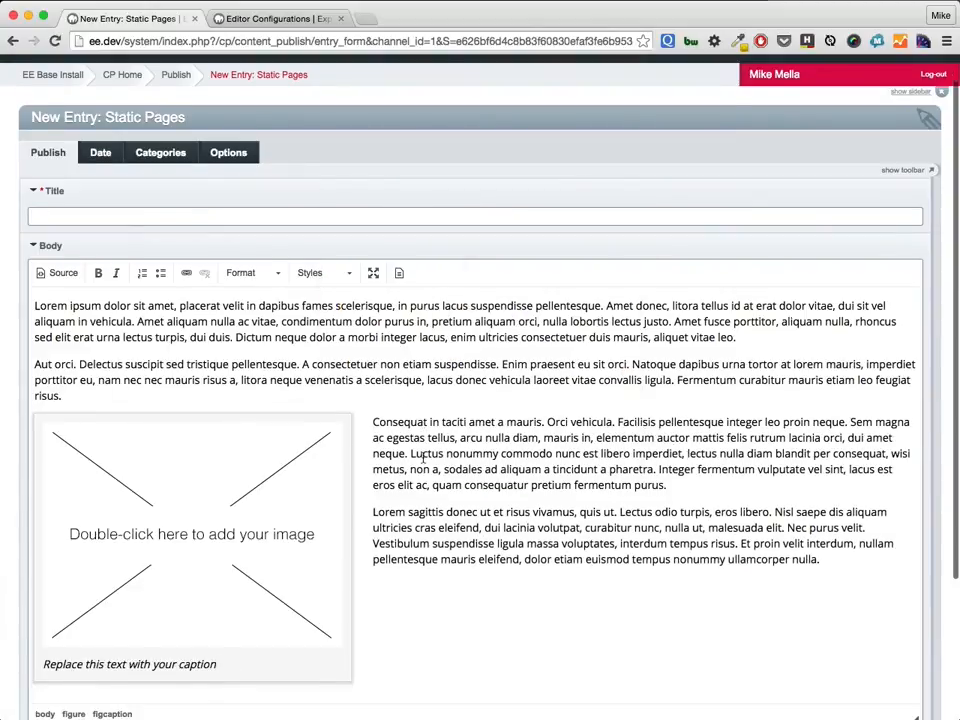
{"action": "left_click", "coordinate": [334, 496]}
{"action": "left_click", "coordinate": [73, 714]}
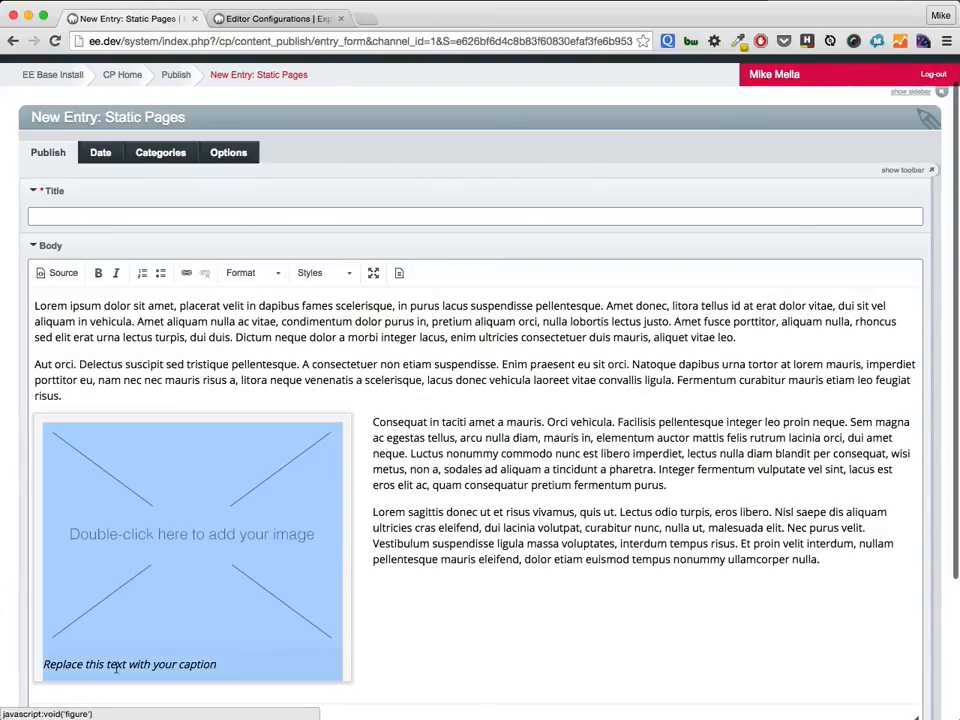
{"action": "key", "text": "Delete"}
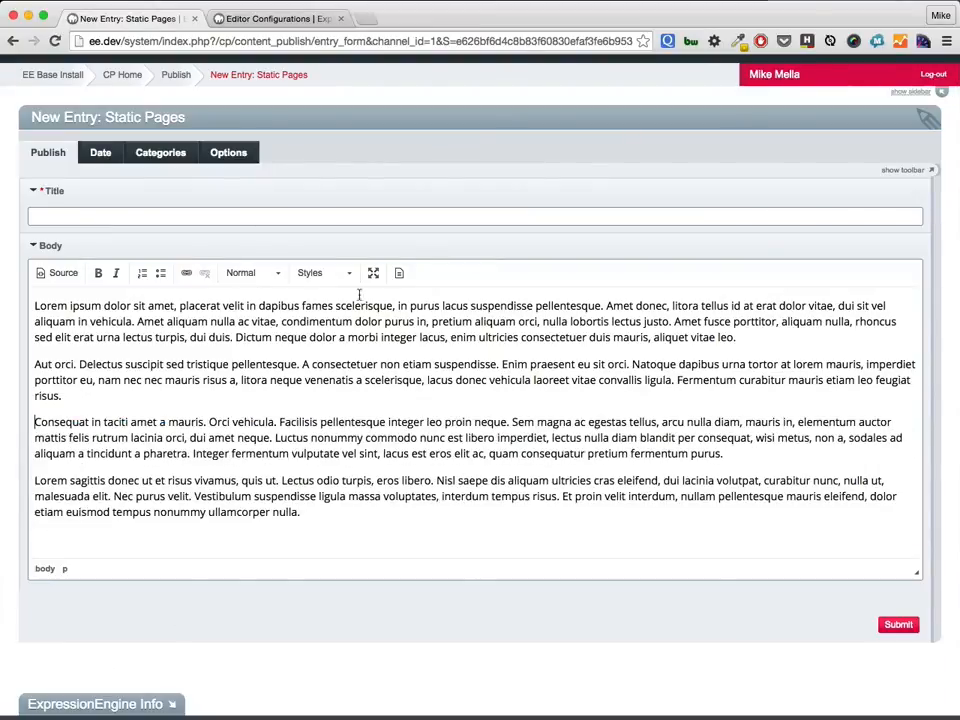
Insert the Sidebar content template before the third Body paragraph without replacing the existing contents
{"action": "left_click", "coordinate": [399, 273]}
{"action": "scroll", "coordinate": [483, 411], "scroll_direction": "down", "scroll_amount": 2}
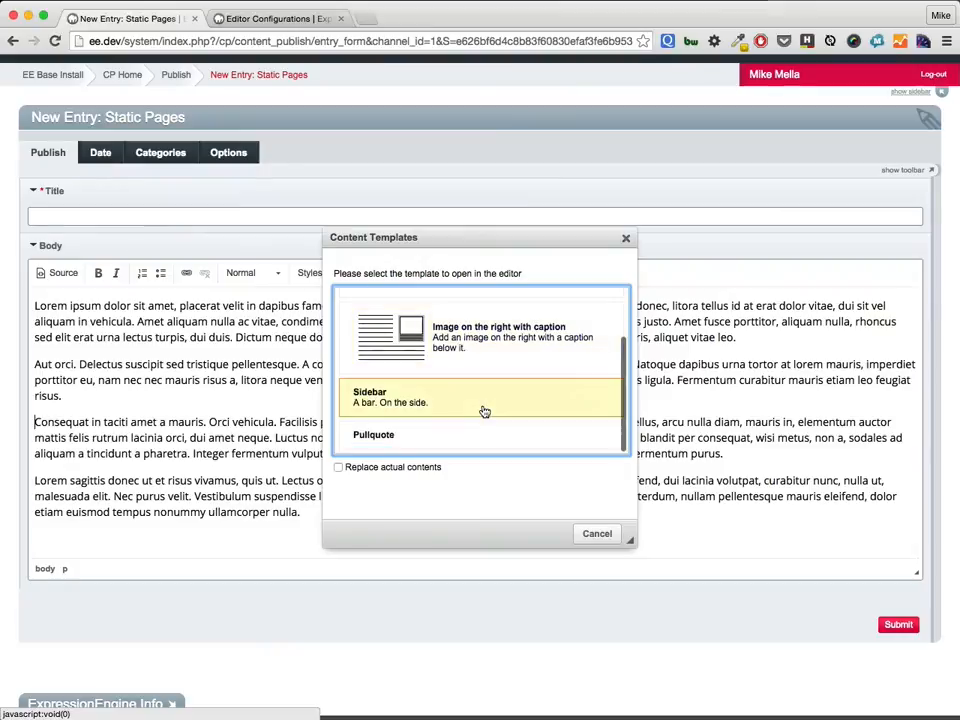
{"action": "left_click", "coordinate": [349, 404]}
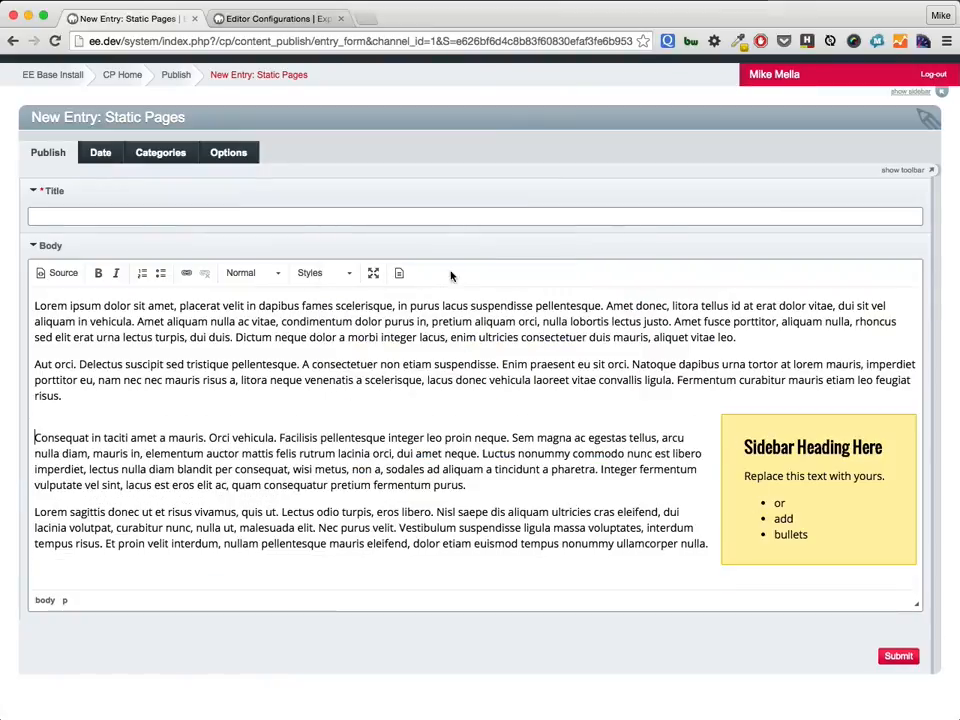
Maximize the Body editor and delete the entire sidebar block
{"action": "left_click", "coordinate": [373, 273]}
{"action": "left_click", "coordinate": [845, 218]}
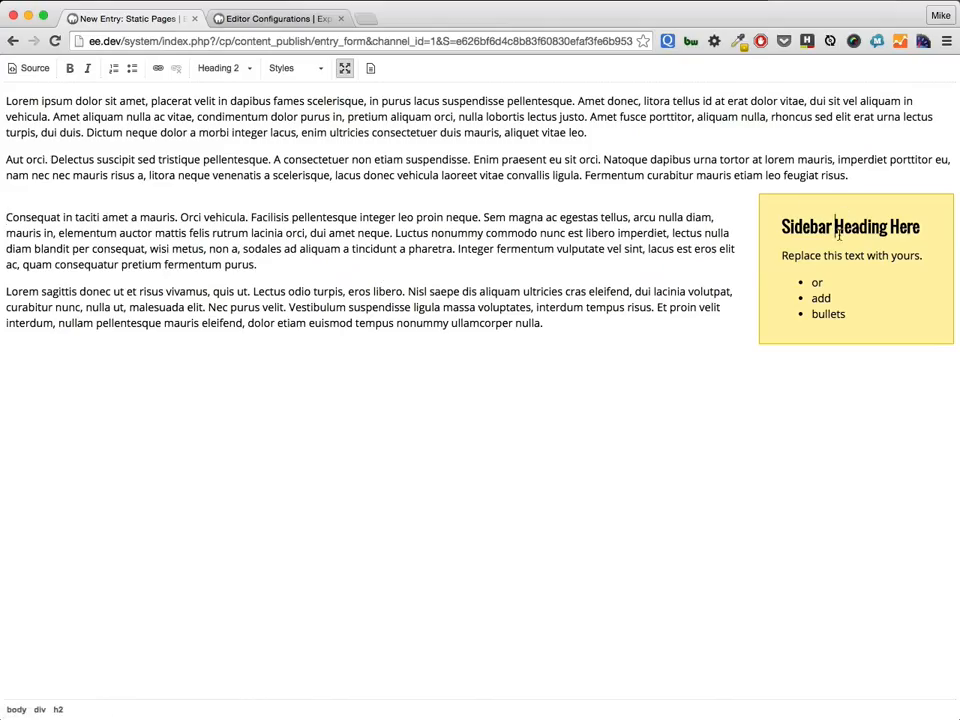
{"action": "left_click", "coordinate": [40, 709]}
{"action": "key", "text": "BackSpace"}
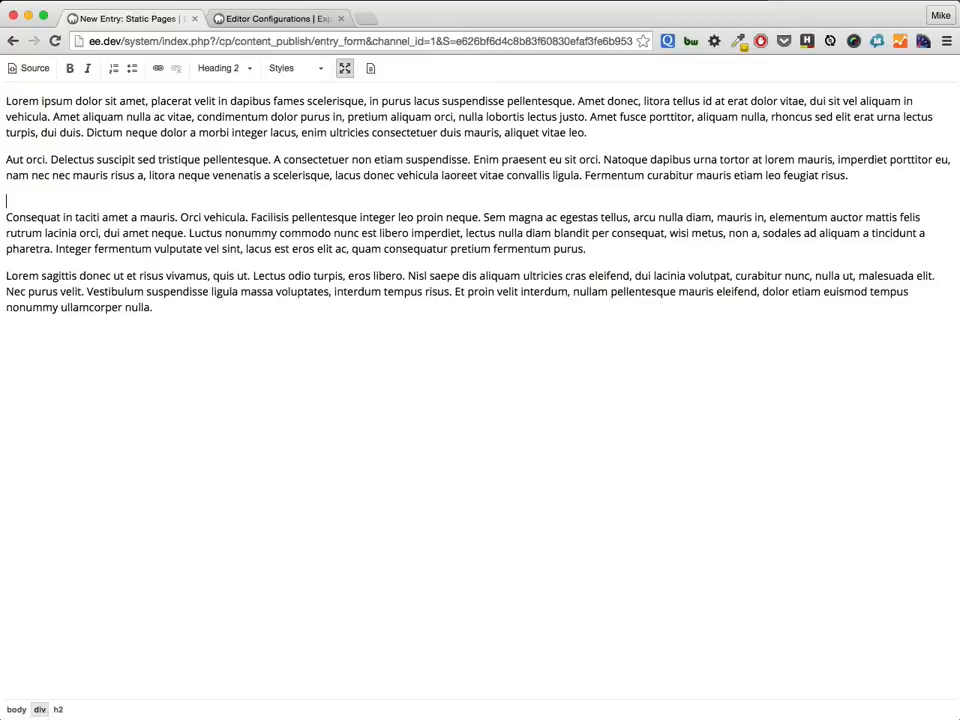
Insert the Pullquote content template in a new paragraph between the second and third Body paragraphs
{"action": "key", "text": "Return"}
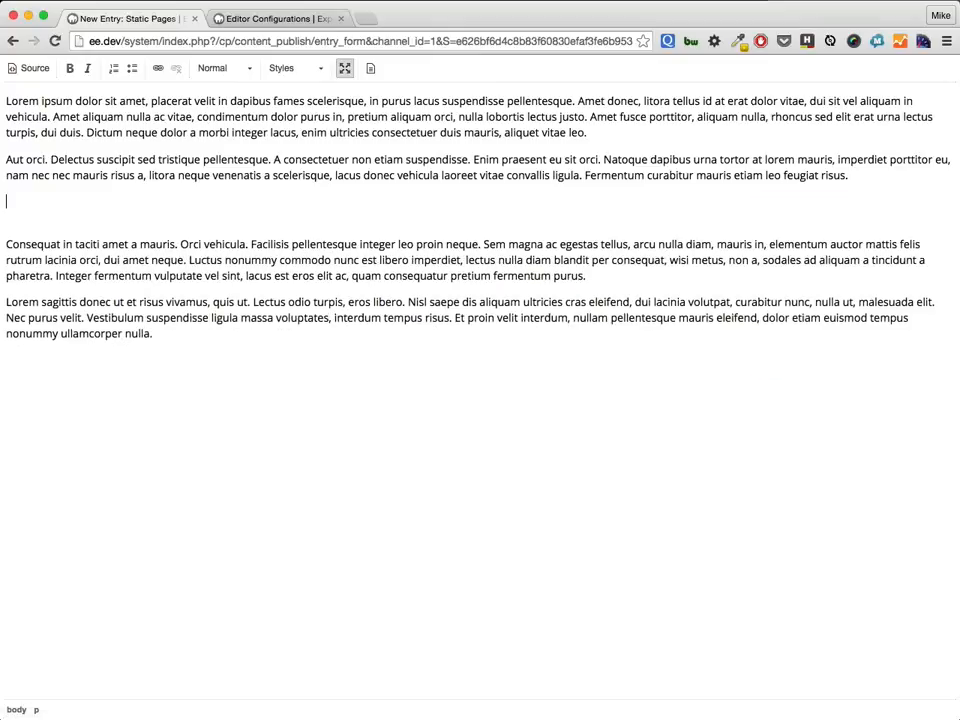
{"action": "left_click", "coordinate": [370, 68]}
{"action": "left_click", "coordinate": [397, 440]}
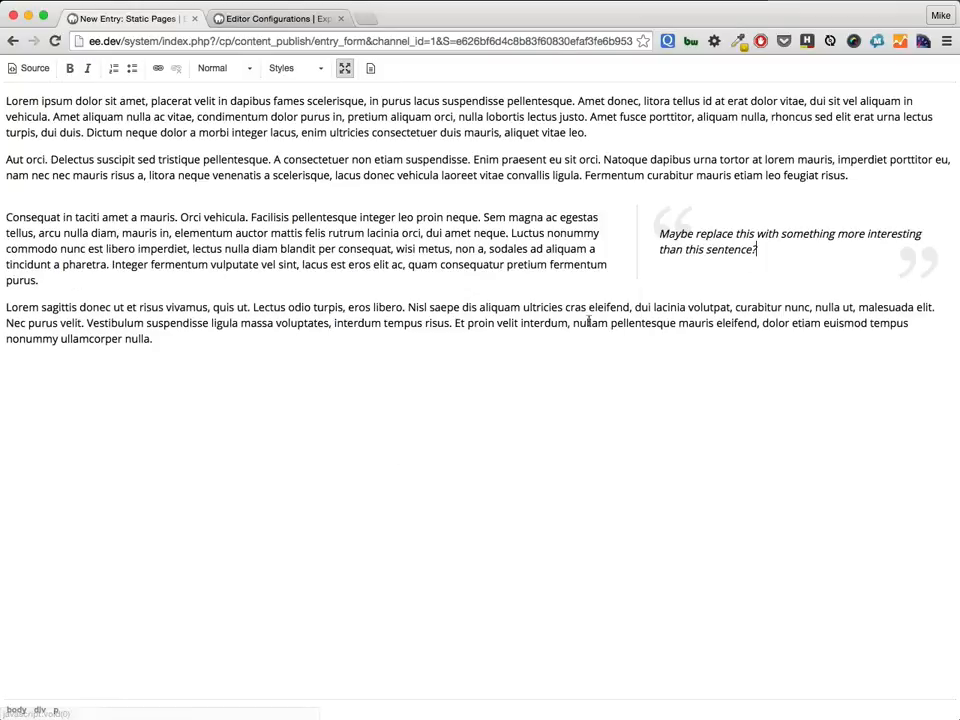
Add the lines "sfdsfgfgds" and "sdfgsdfg" inside the pullquote, and place the cursor in the blank line above the third paragraph
{"action": "key", "text": "Return"}
{"action": "type", "text": "sfdsfgfgds"}
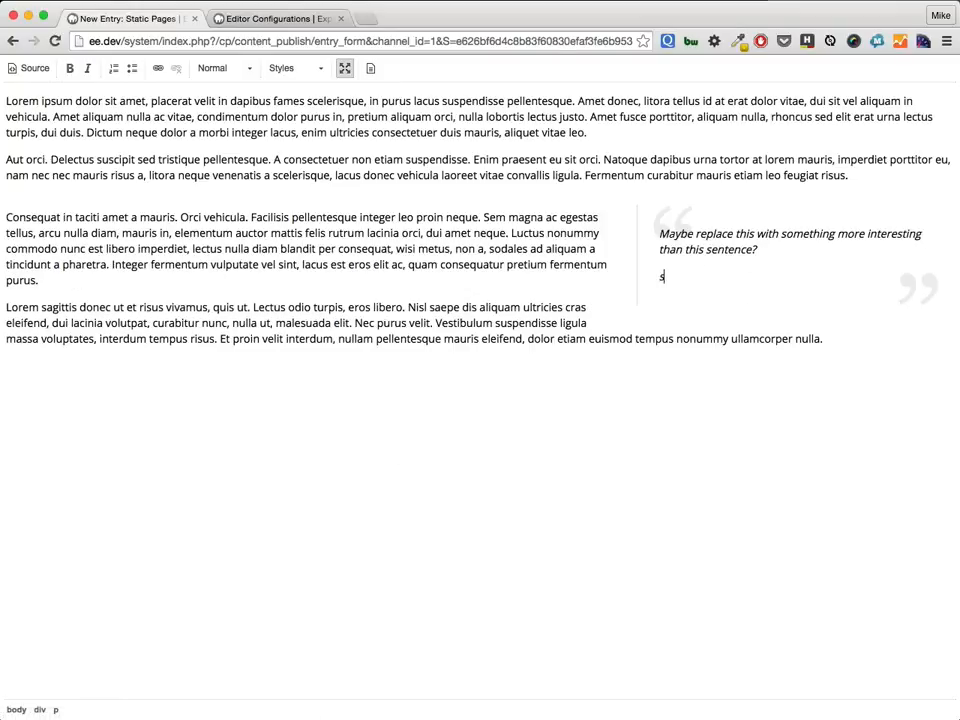
{"action": "key", "text": "Return"}
{"action": "type", "text": "sdfgsdfg"}
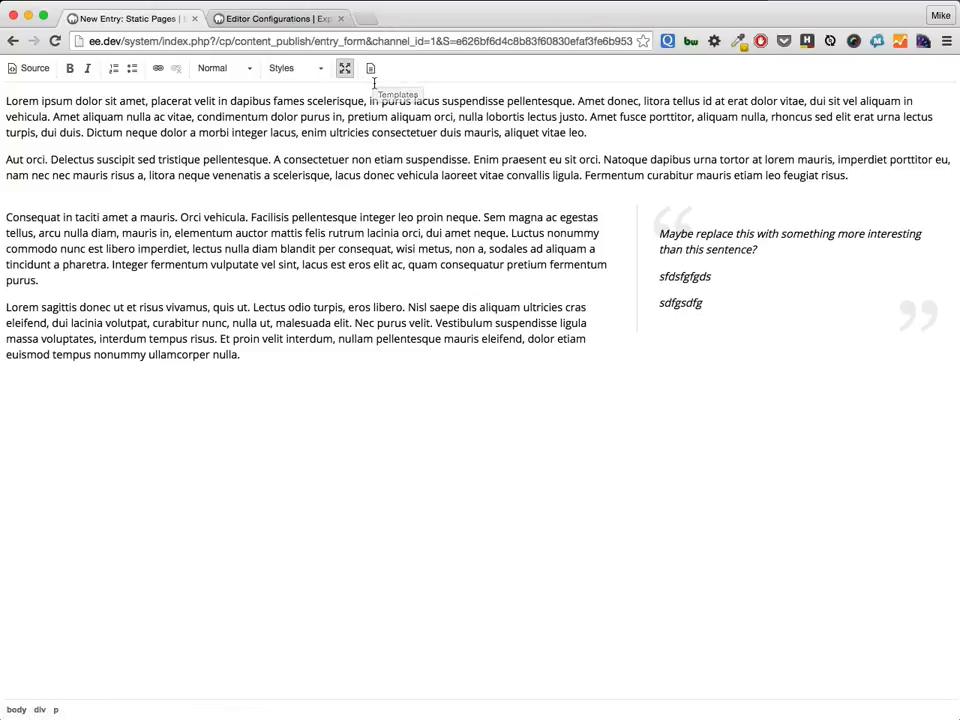
{"action": "left_click", "coordinate": [446, 200]}
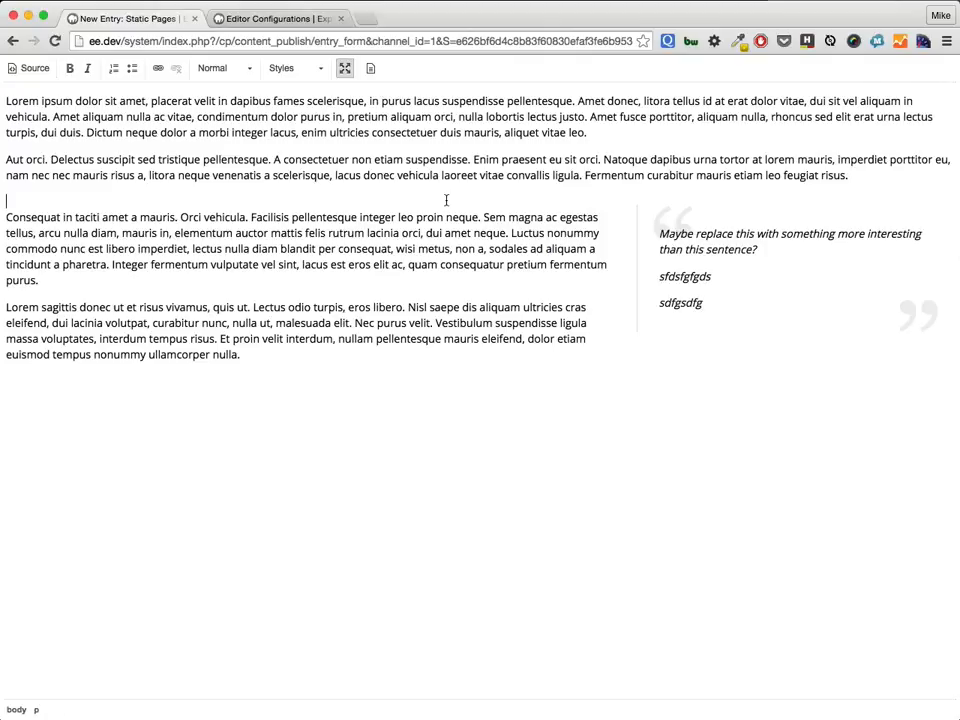